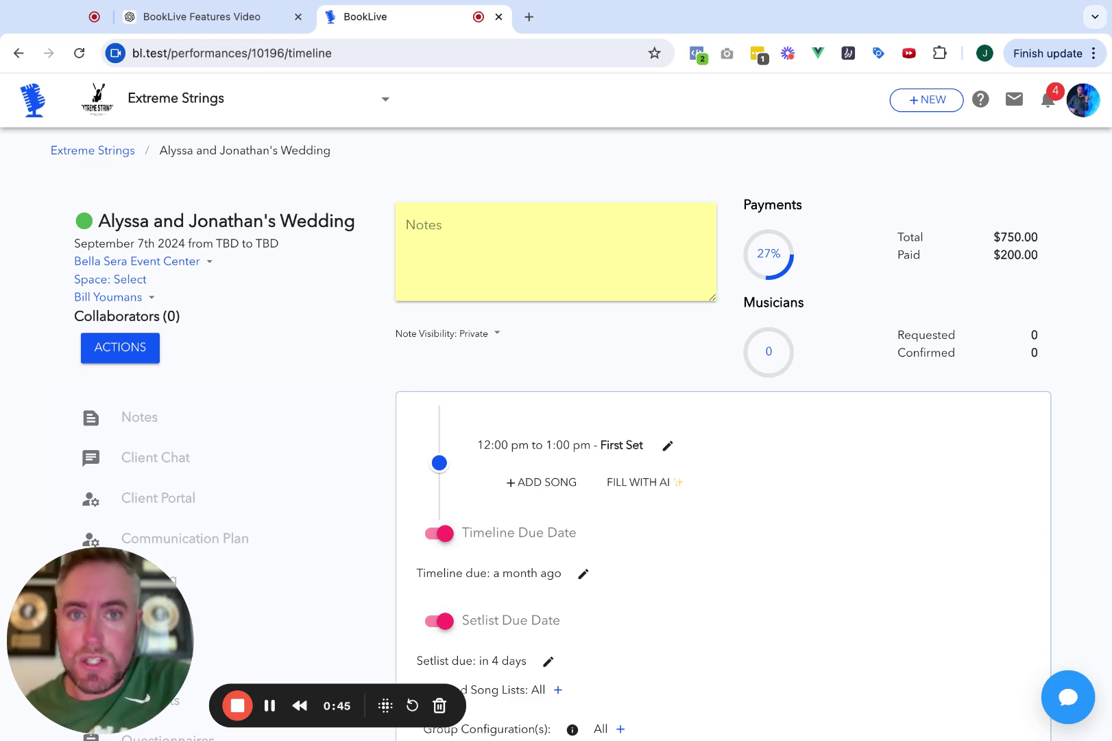
scroll(385, 248, "down", 1)
scroll(385, 248, "up", 1)
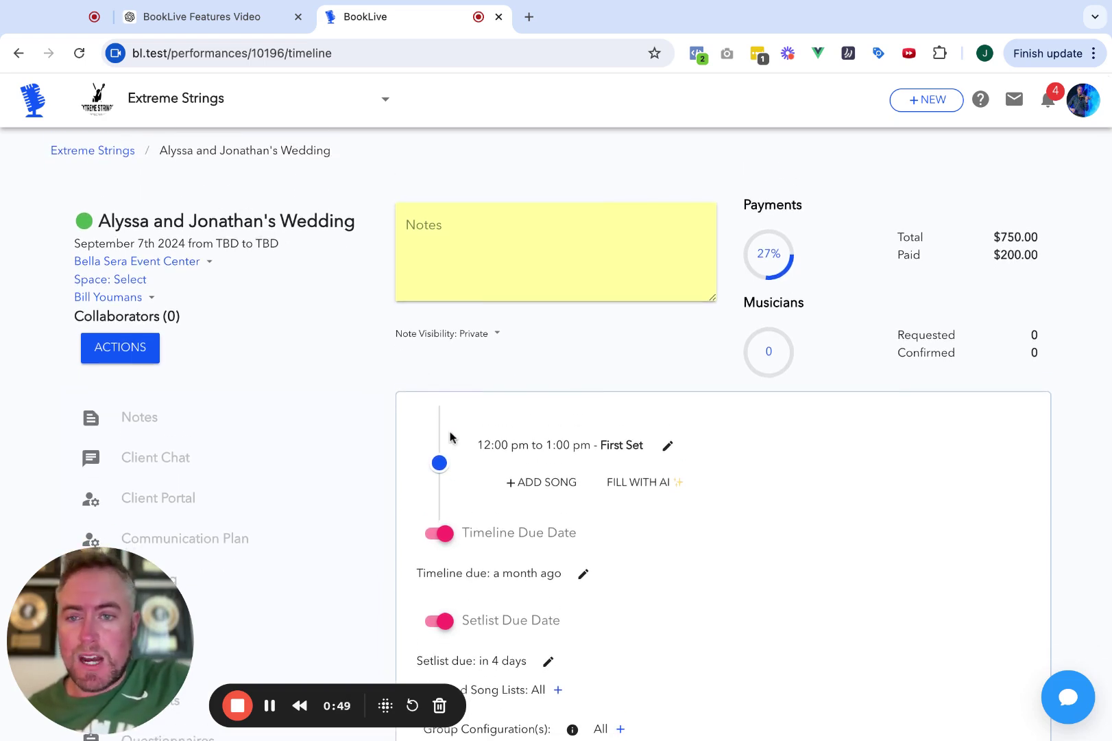
scroll(606, 440, "down", 4)
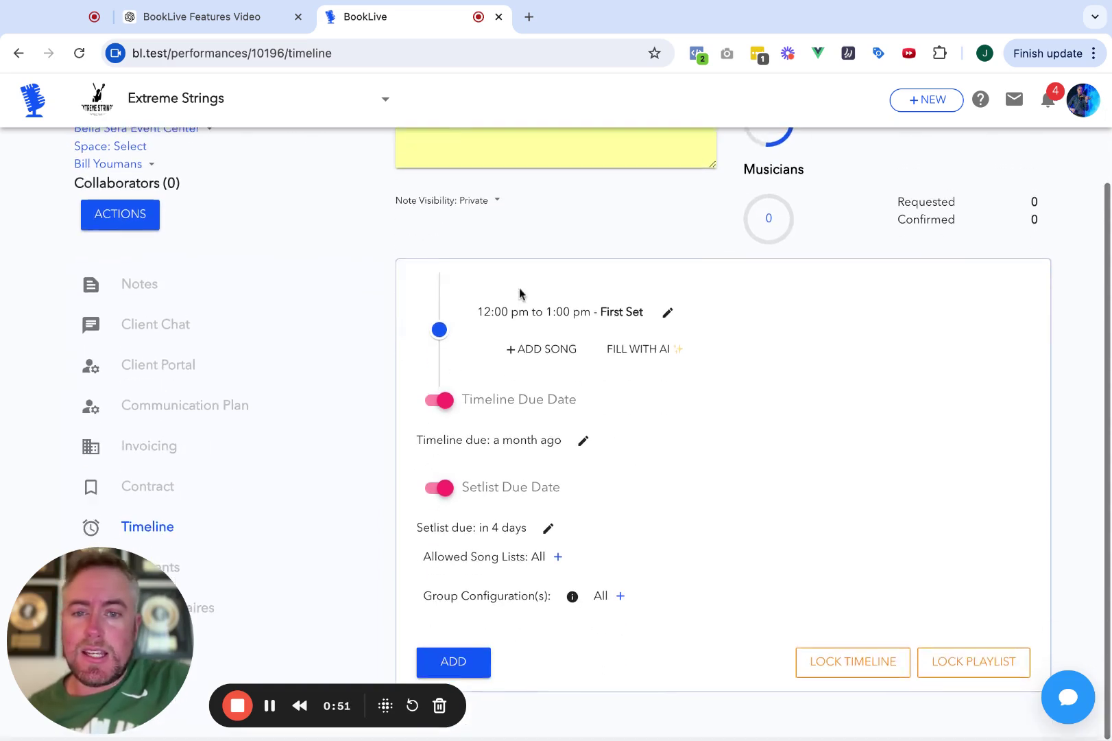
left_click_drag(553, 316, 480, 312)
left_click(594, 317)
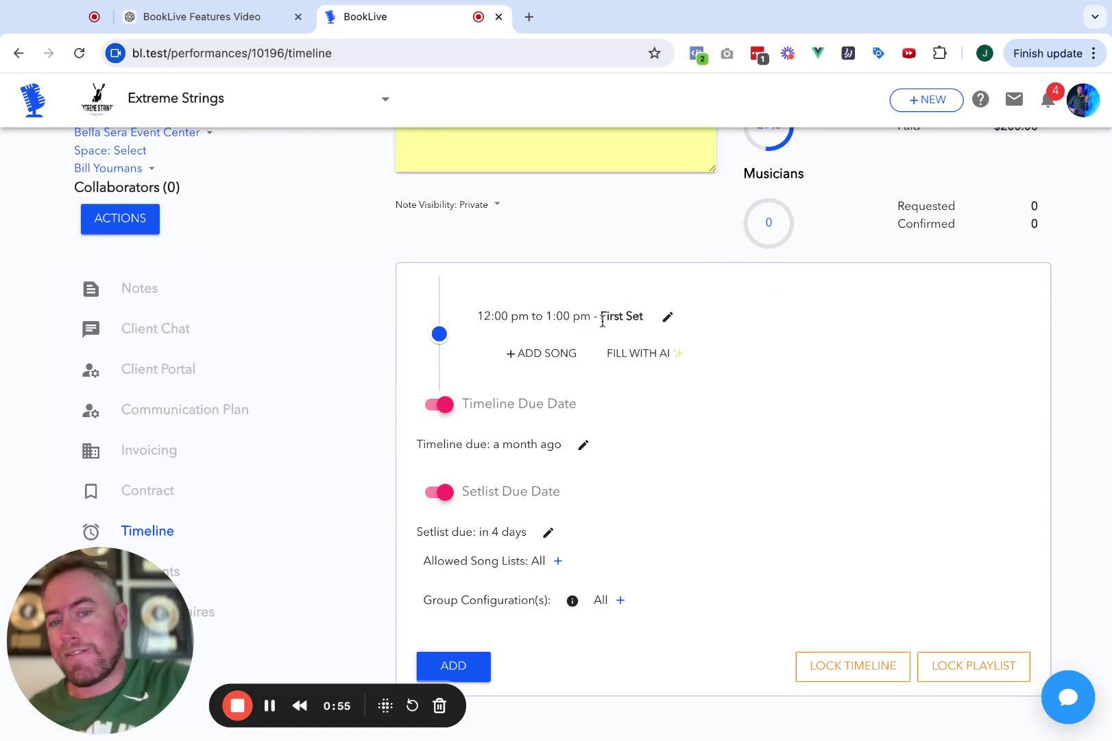
Edit the wedding performance to turn off Timing TBD and set its start time to 4:00 pm.
scroll(603, 318, "up", 4)
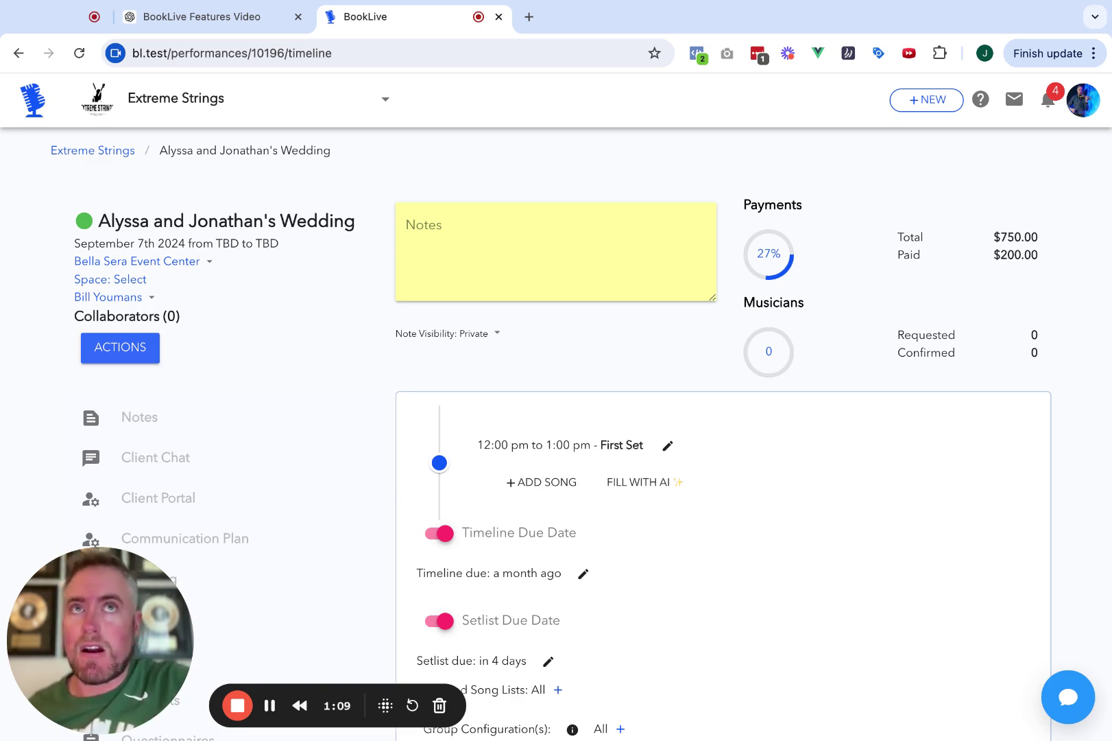
left_click(142, 353)
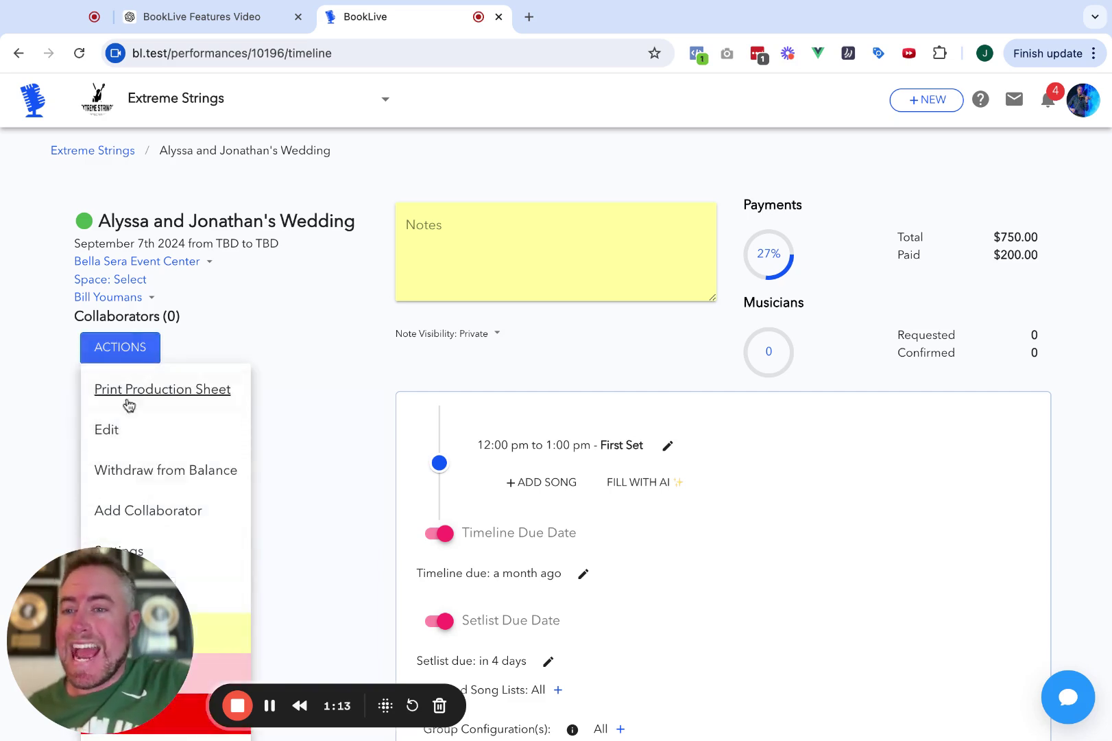
left_click(128, 439)
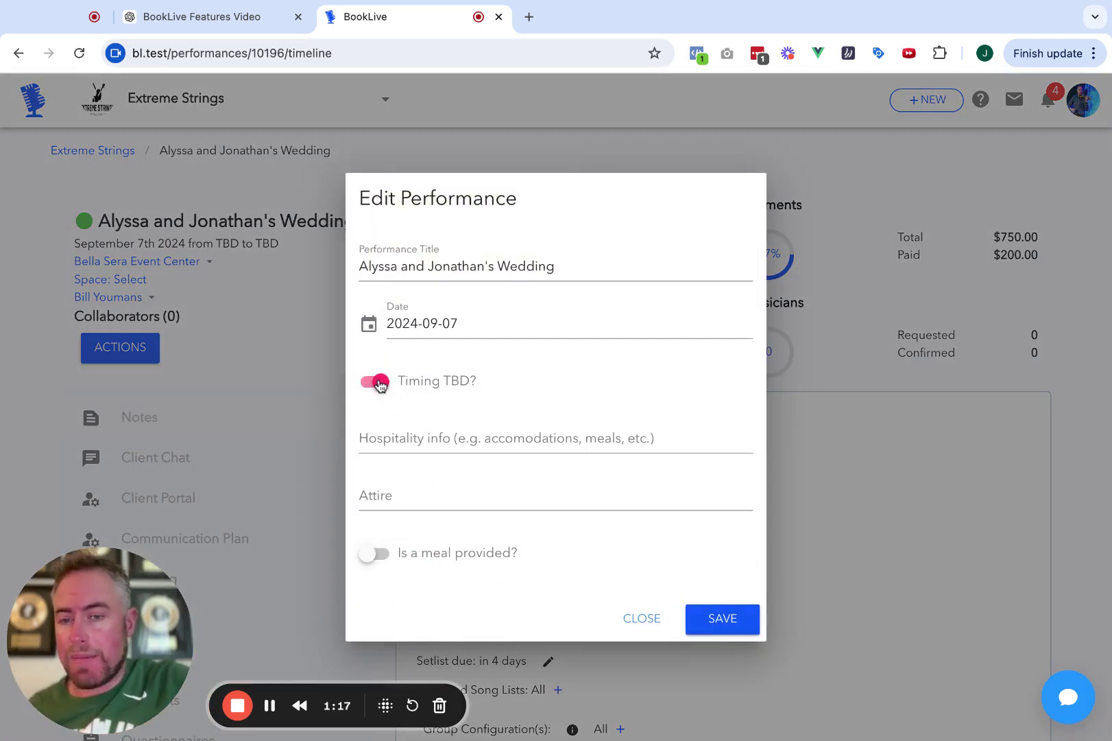
left_click(380, 384)
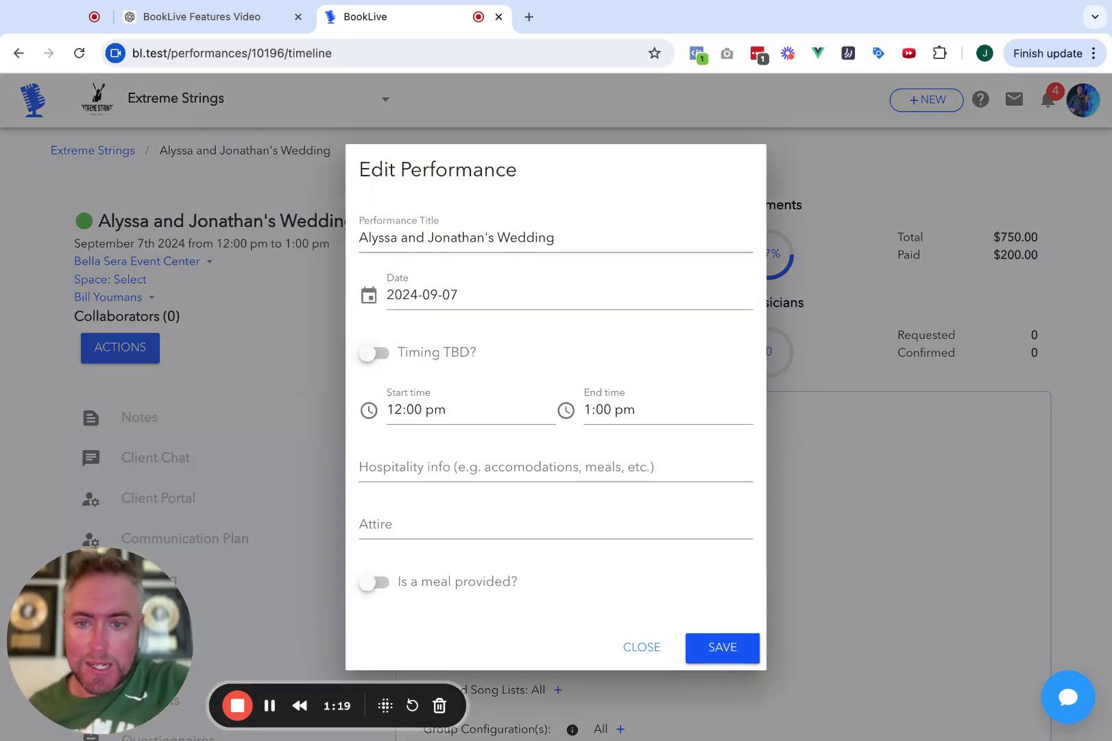
left_click(472, 409)
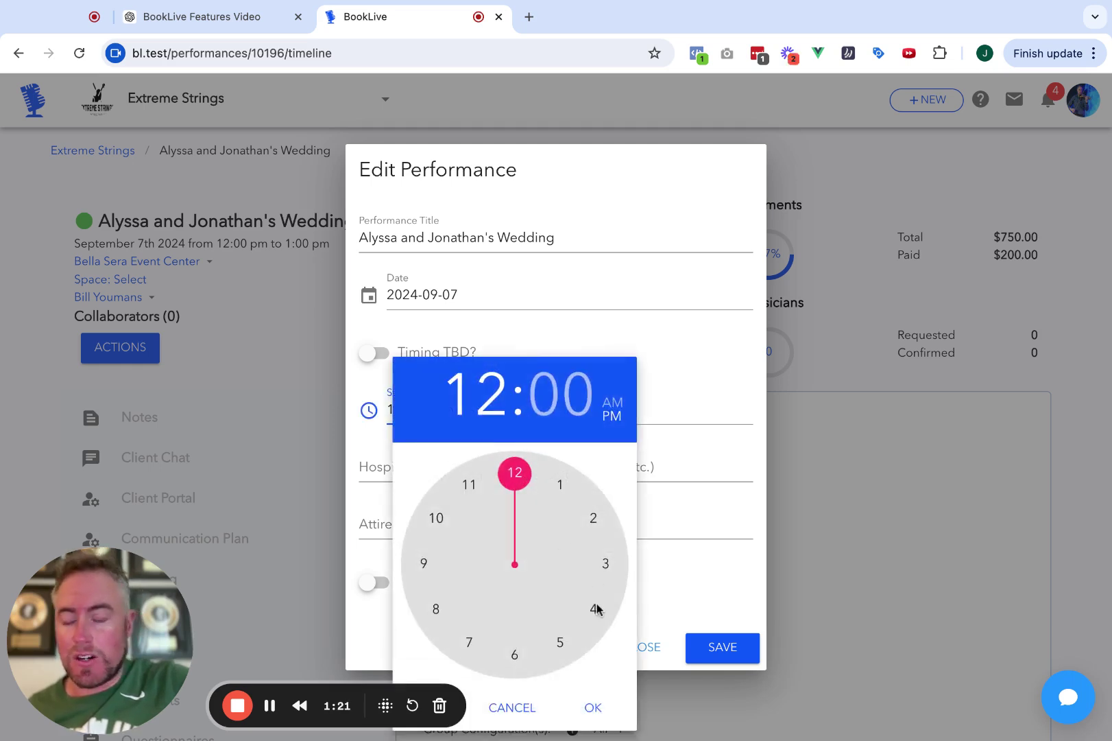
left_click(595, 609)
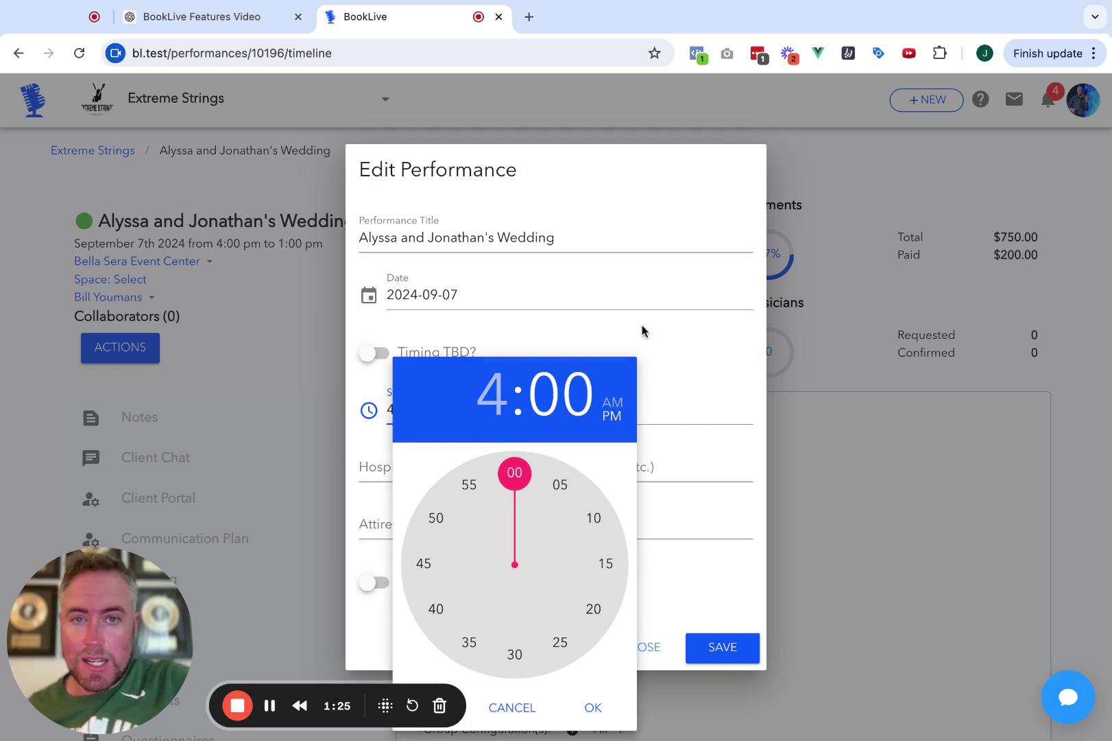
left_click(669, 399)
left_click(497, 403)
left_click(591, 607)
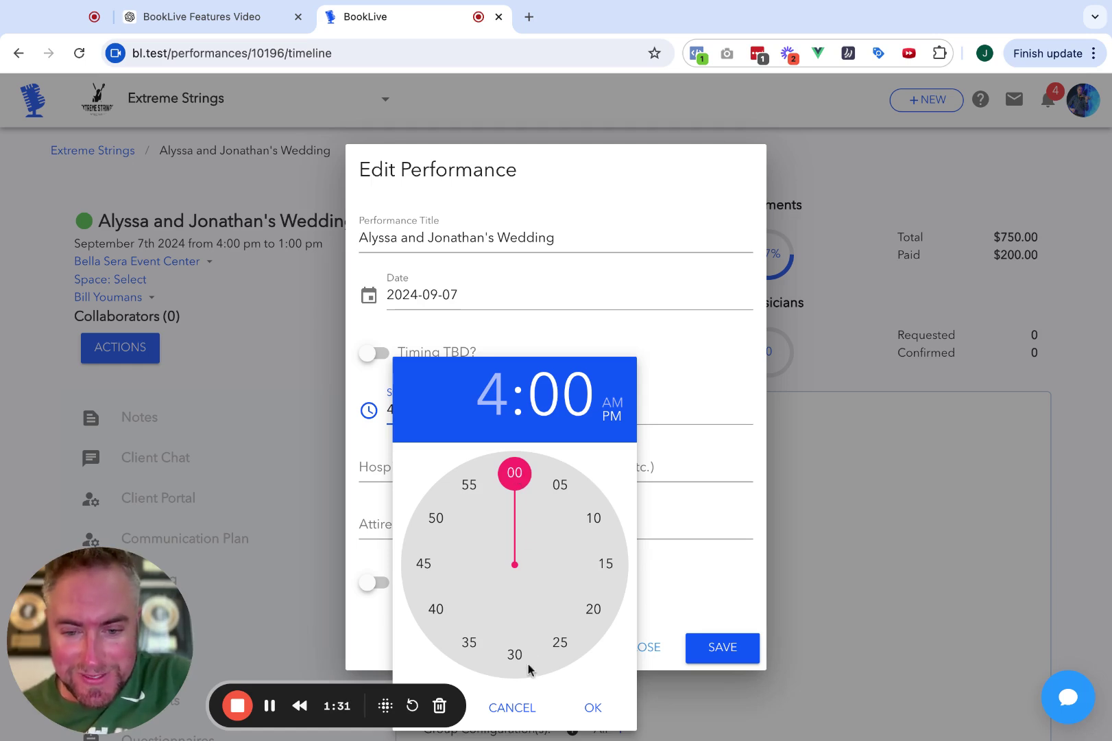
left_click(593, 703)
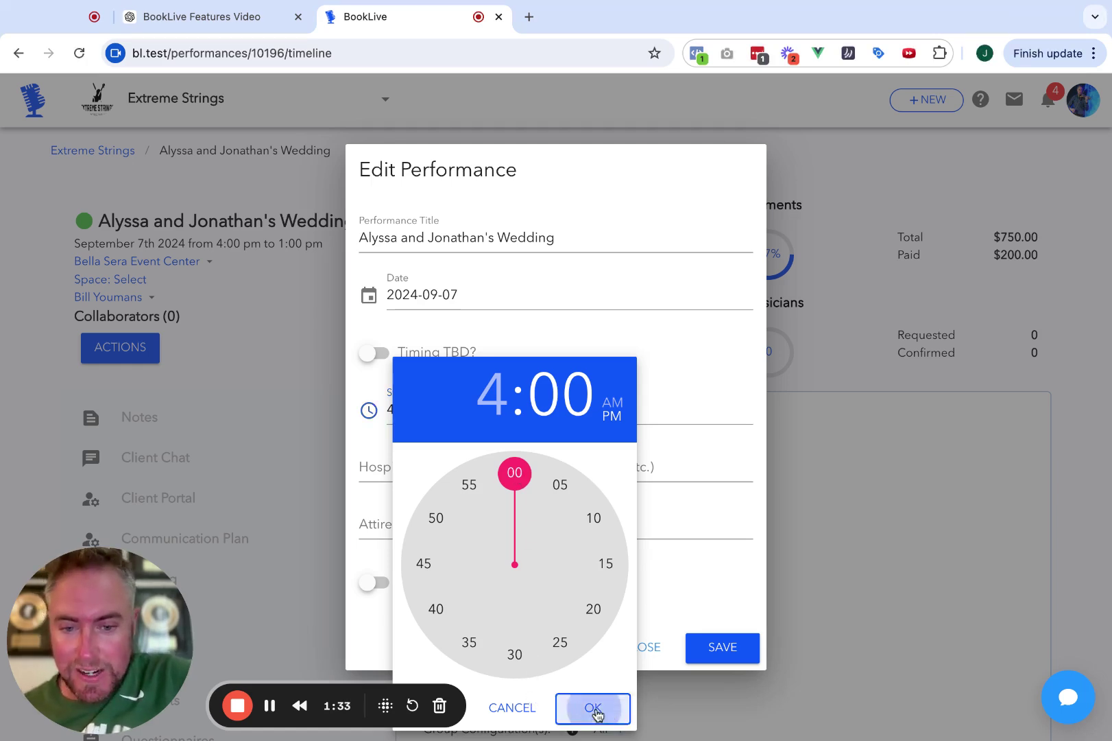
Set the performance's end time to 5:30 pm and save the performance details.
left_click(631, 422)
left_click(757, 642)
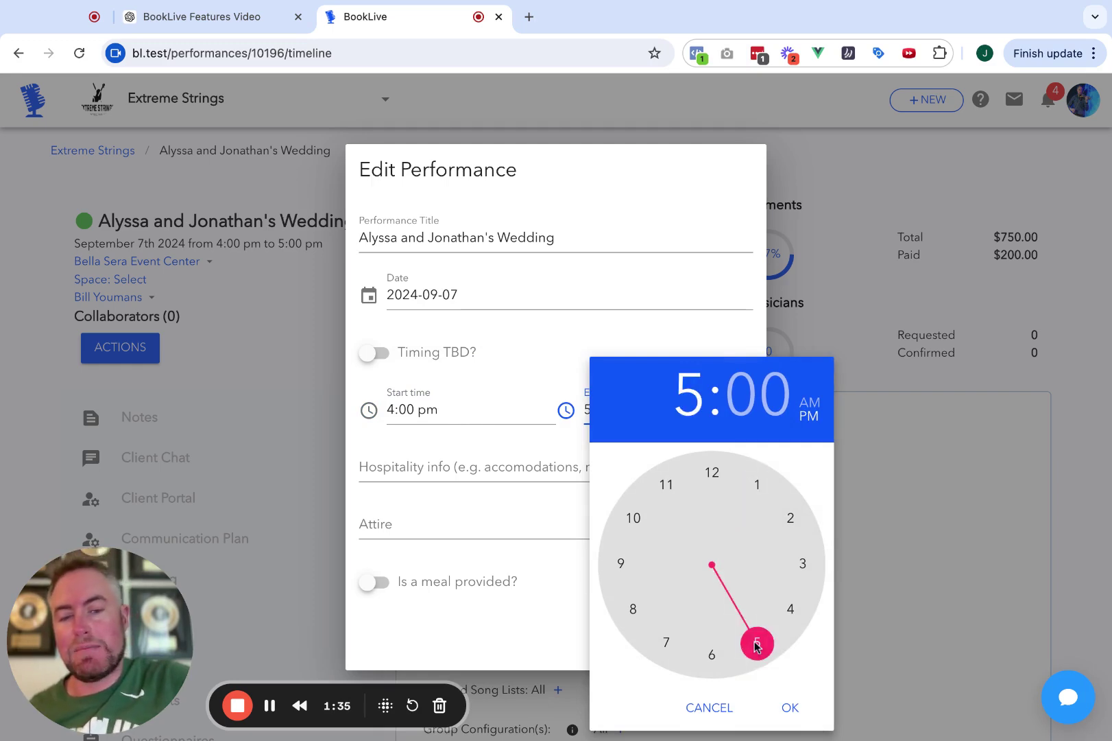
left_click(712, 653)
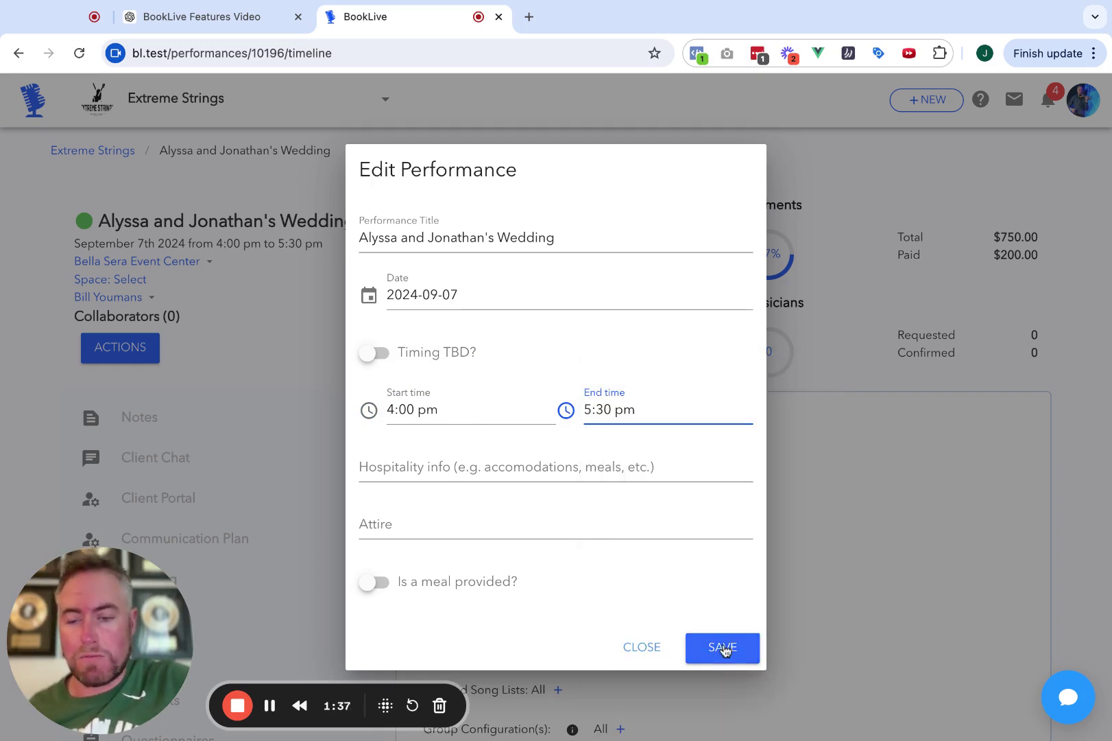
left_click(723, 650)
Examine the First Set event's time and name in the performance timeline.
scroll(630, 328, "down", 2)
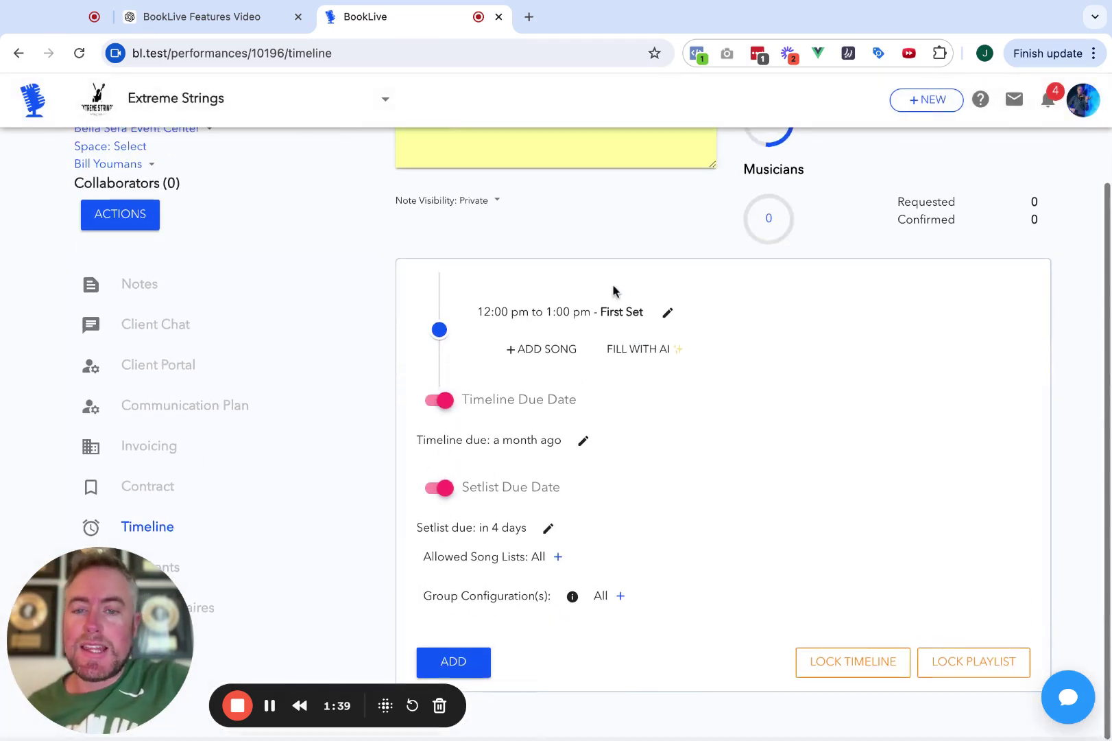
scroll(614, 291, "up", 1)
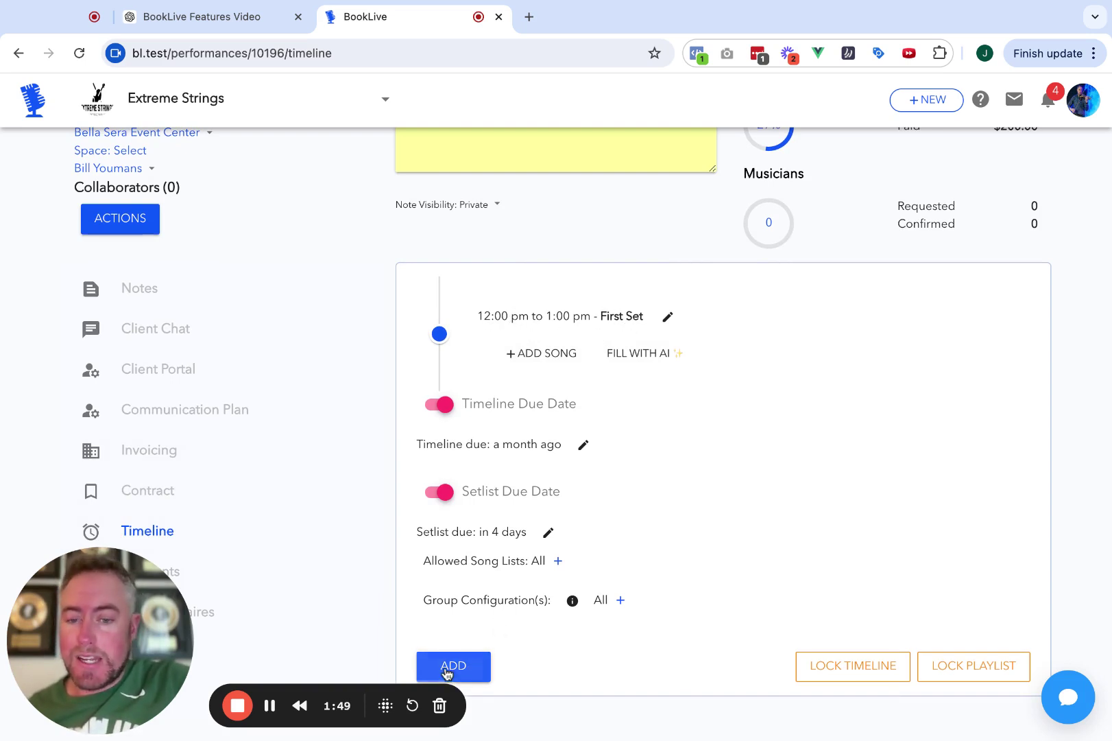
double_click(604, 316)
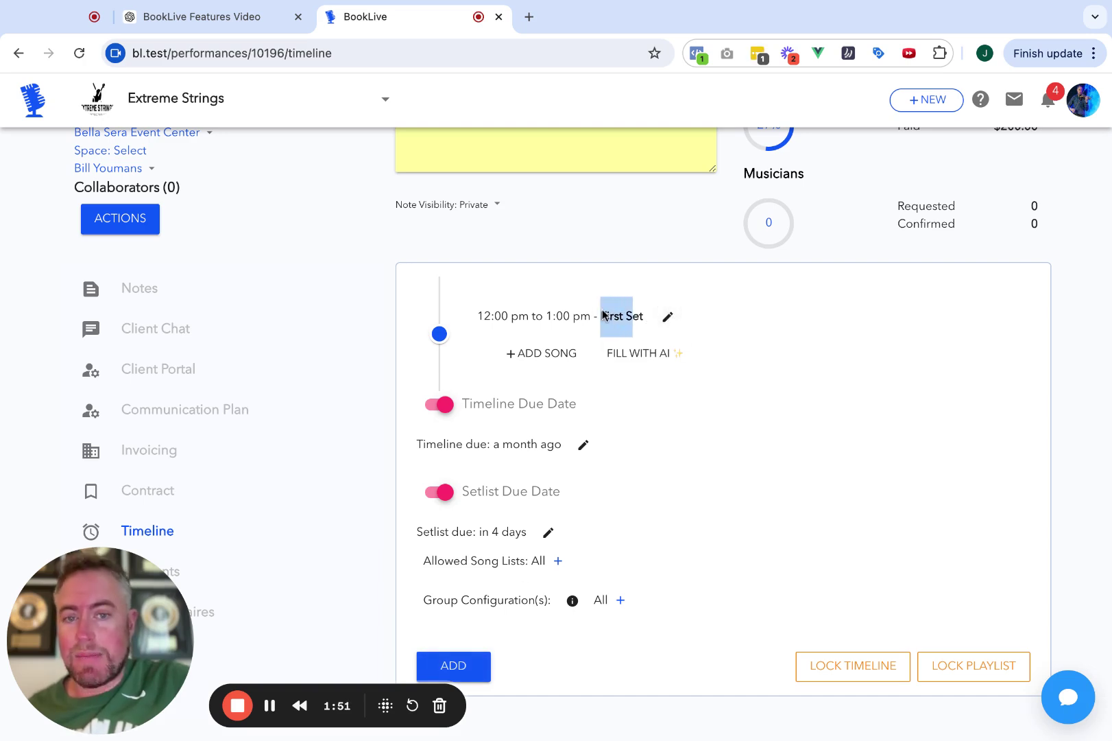
key("shift+Right")
key("shift+Right")
key("shift+Right")
key("shift+Right")
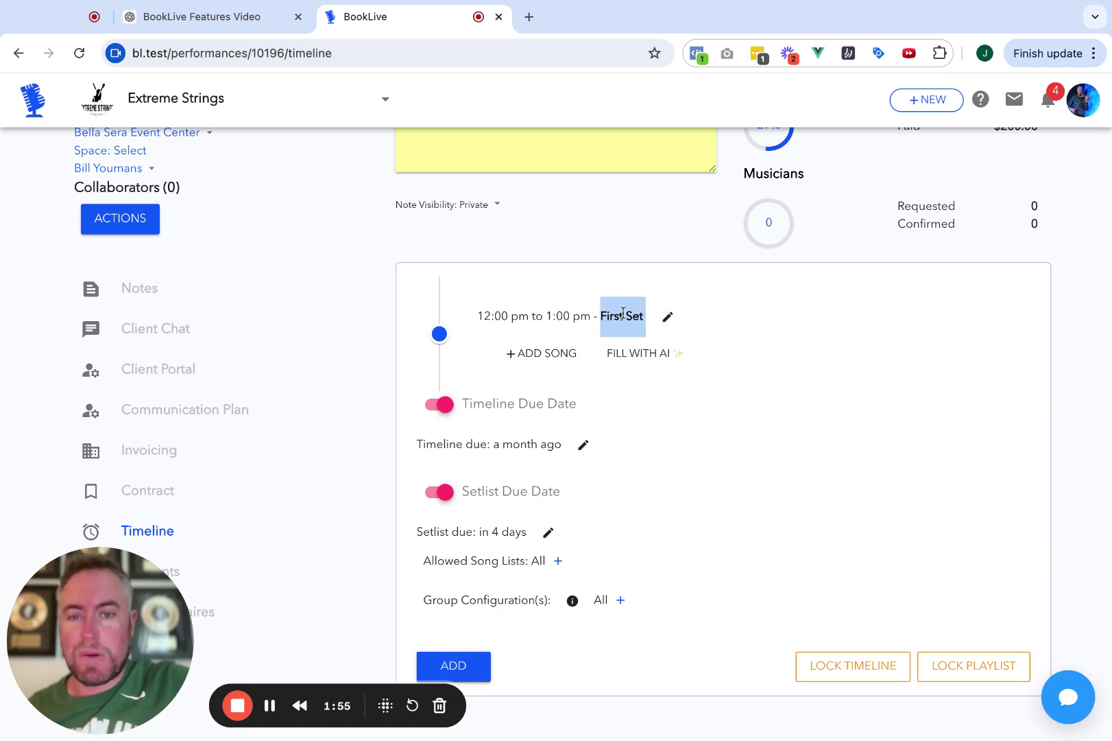
left_click(496, 316)
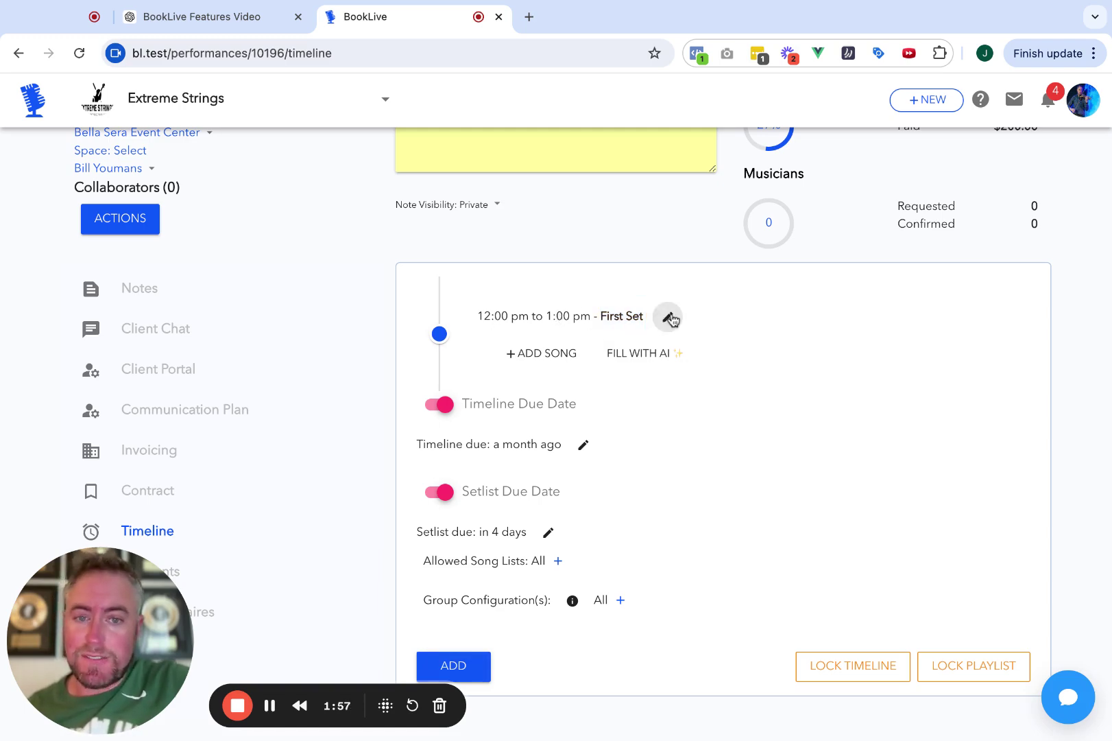
Change the First Set event's start time to 4:00 pm and save the event.
left_click(663, 318)
left_click(459, 319)
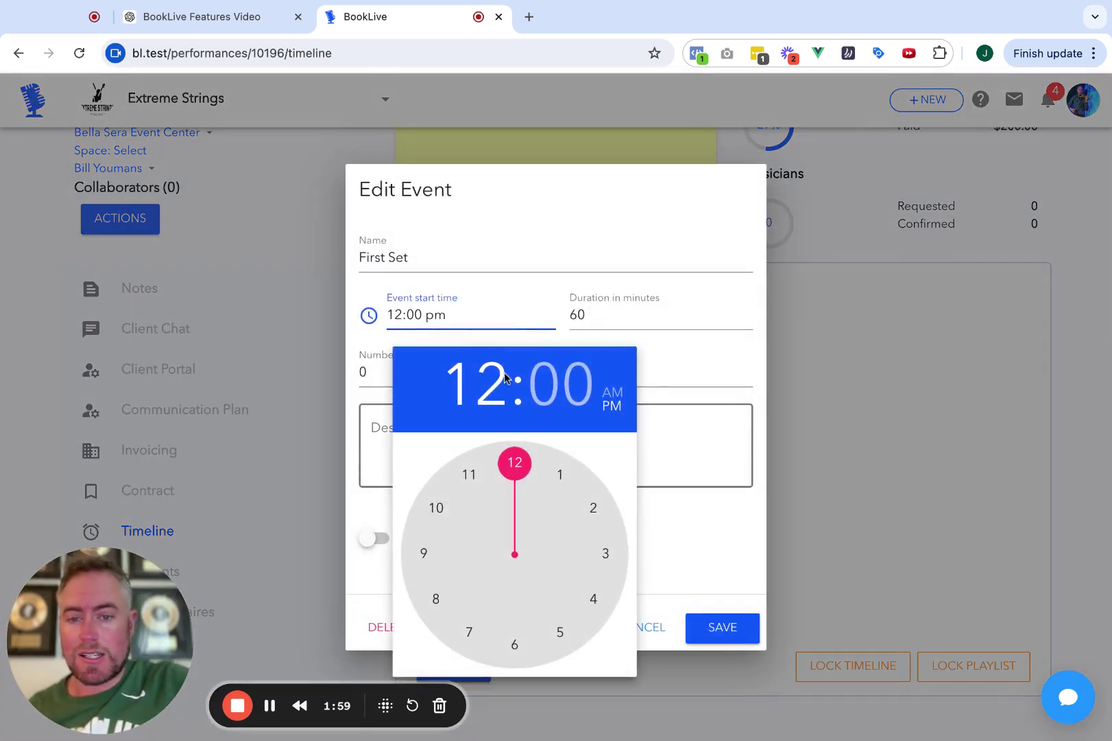
left_click(595, 601)
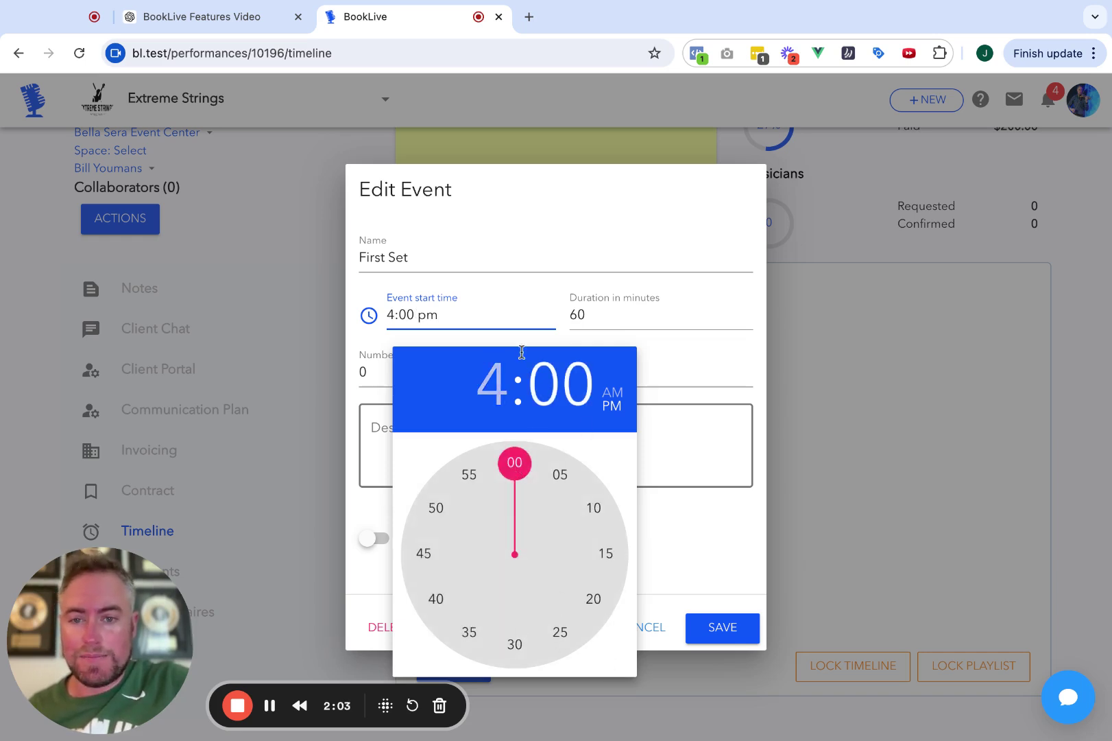
left_click(516, 465)
left_click(724, 627)
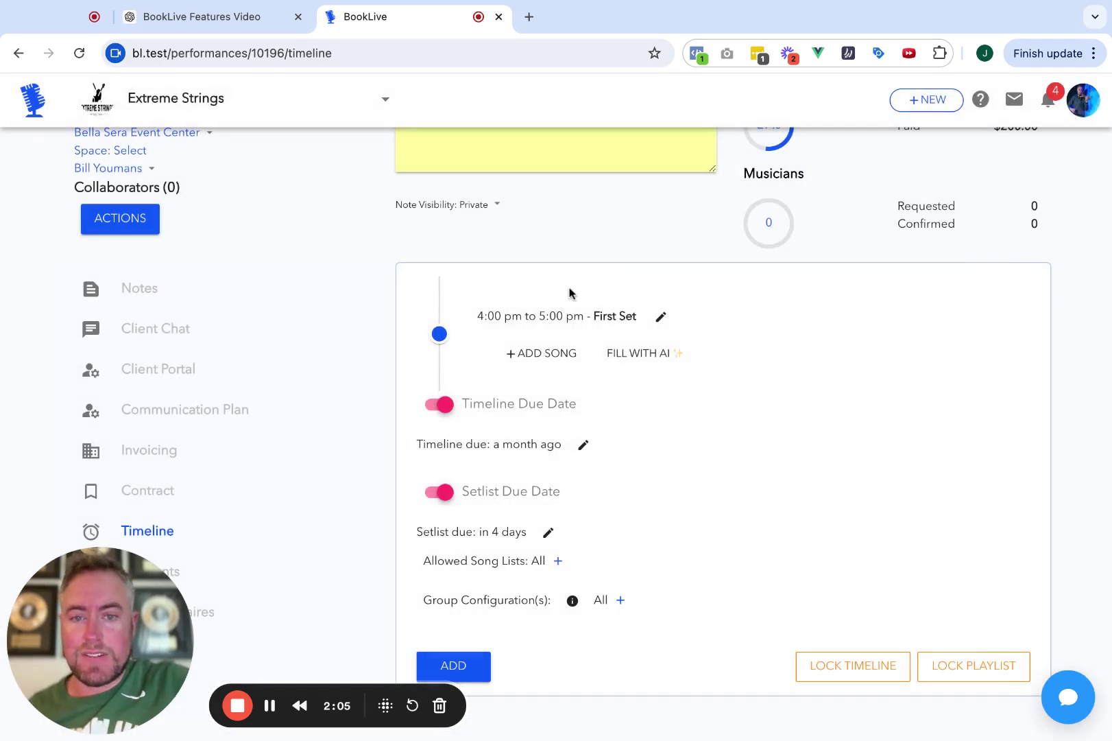
Create the performance timeline from the Standard Wedding Ceremony template.
triple_click(482, 317)
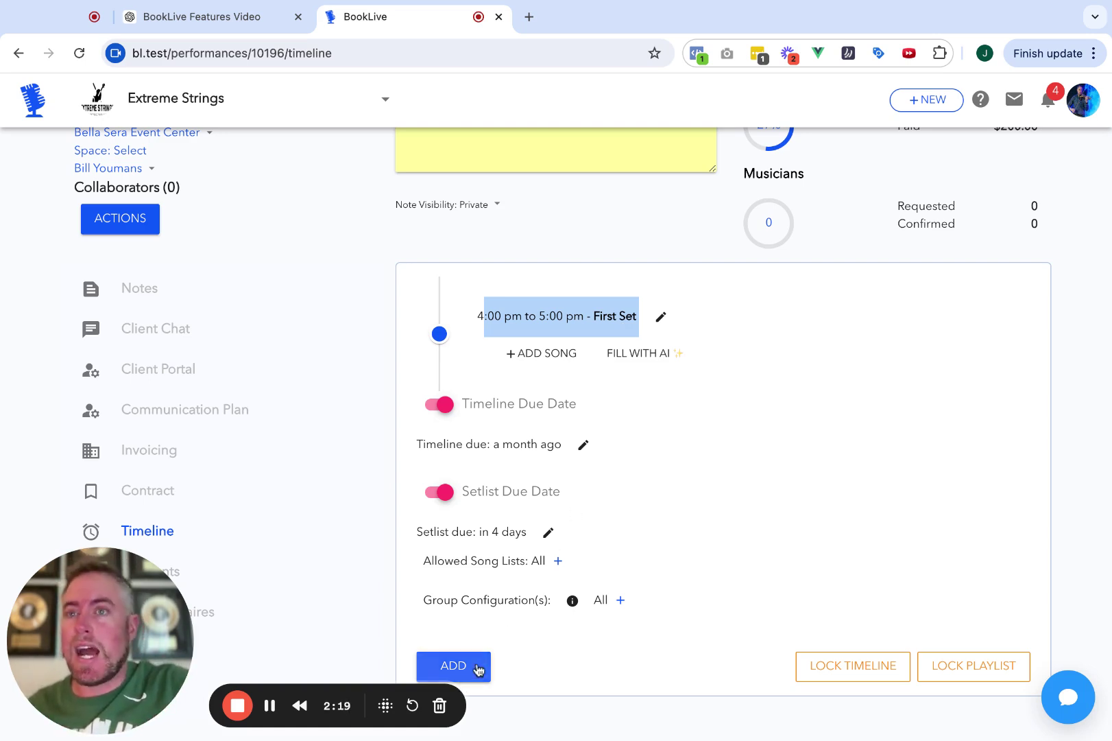
left_click(539, 636)
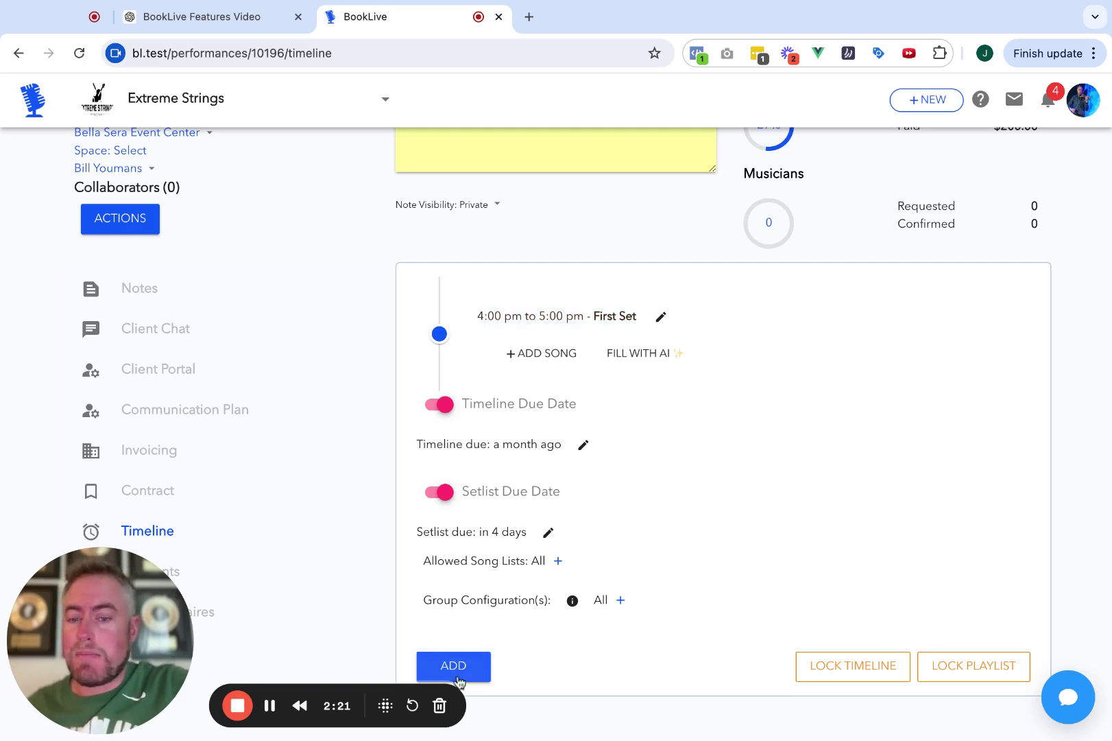
left_click(482, 669)
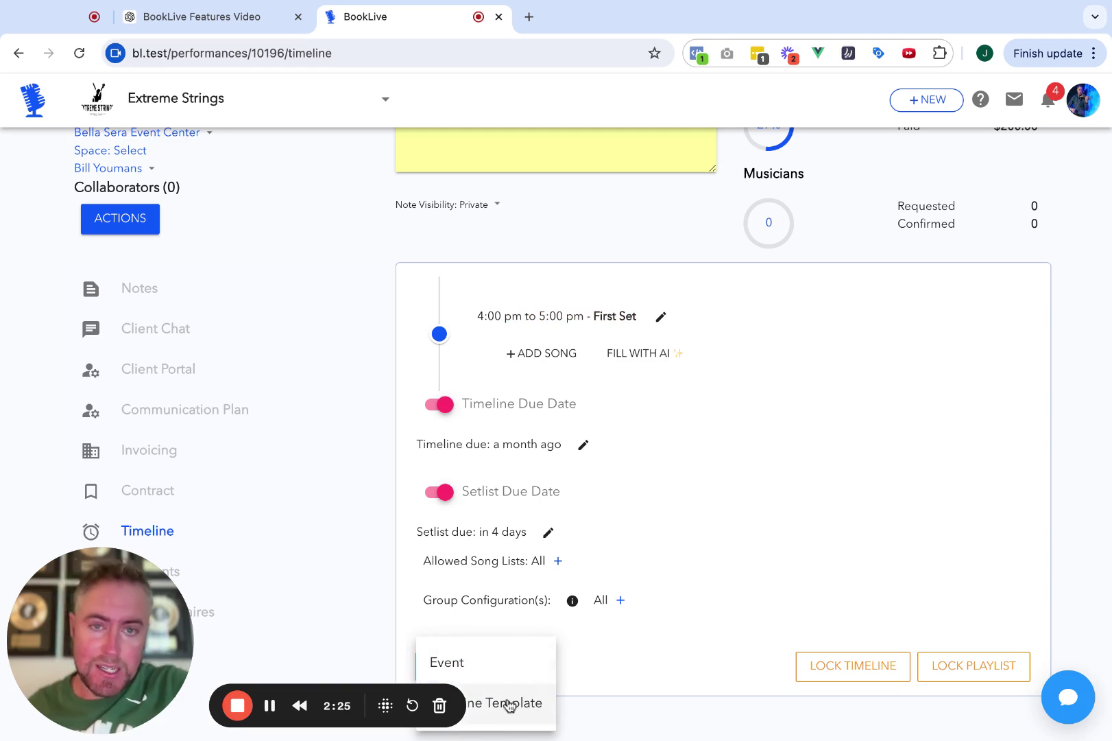
left_click(508, 705)
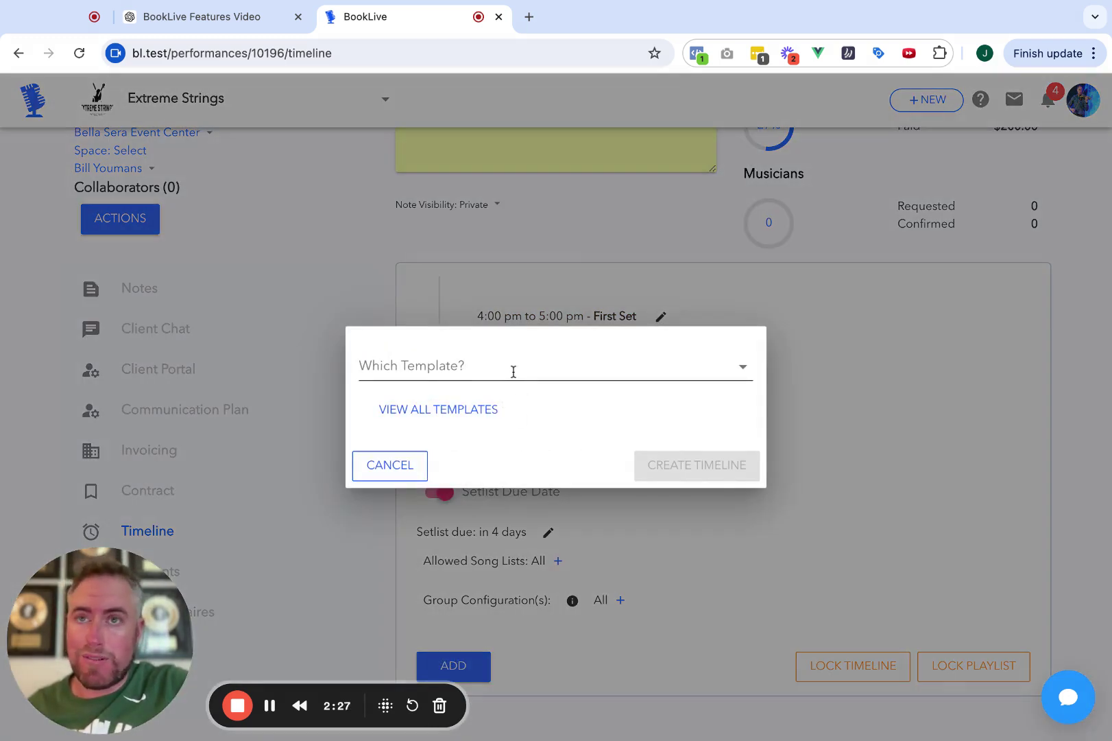
left_click(514, 371)
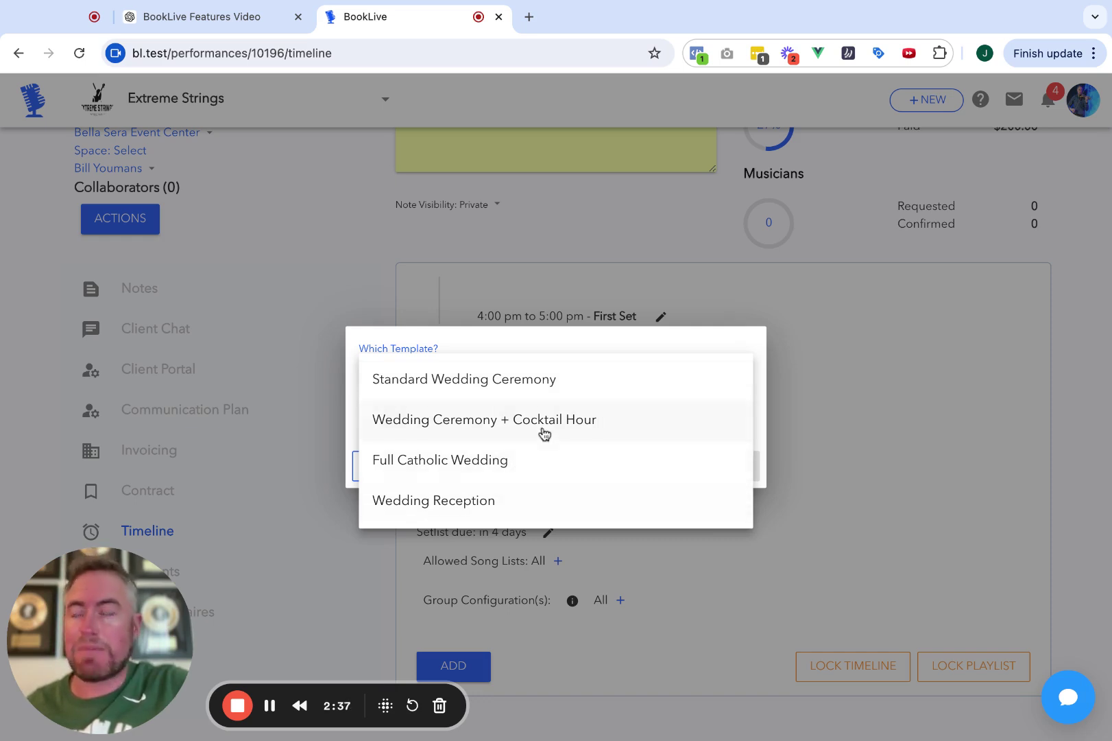
left_click(439, 381)
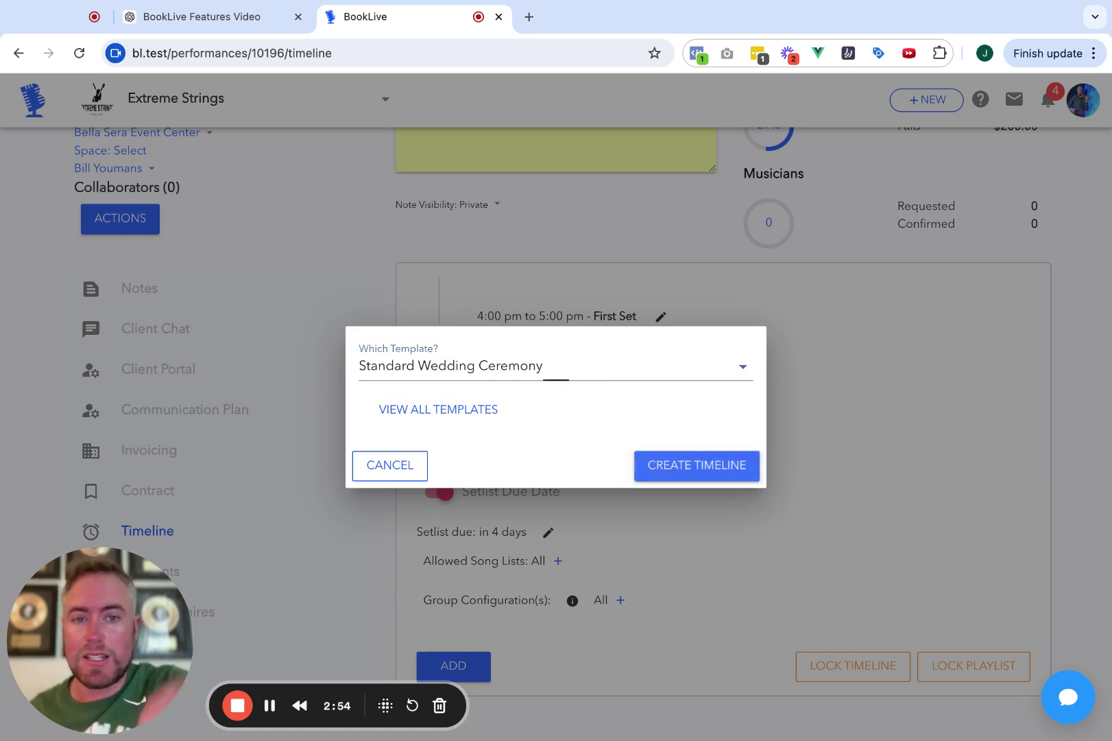
left_click(697, 465)
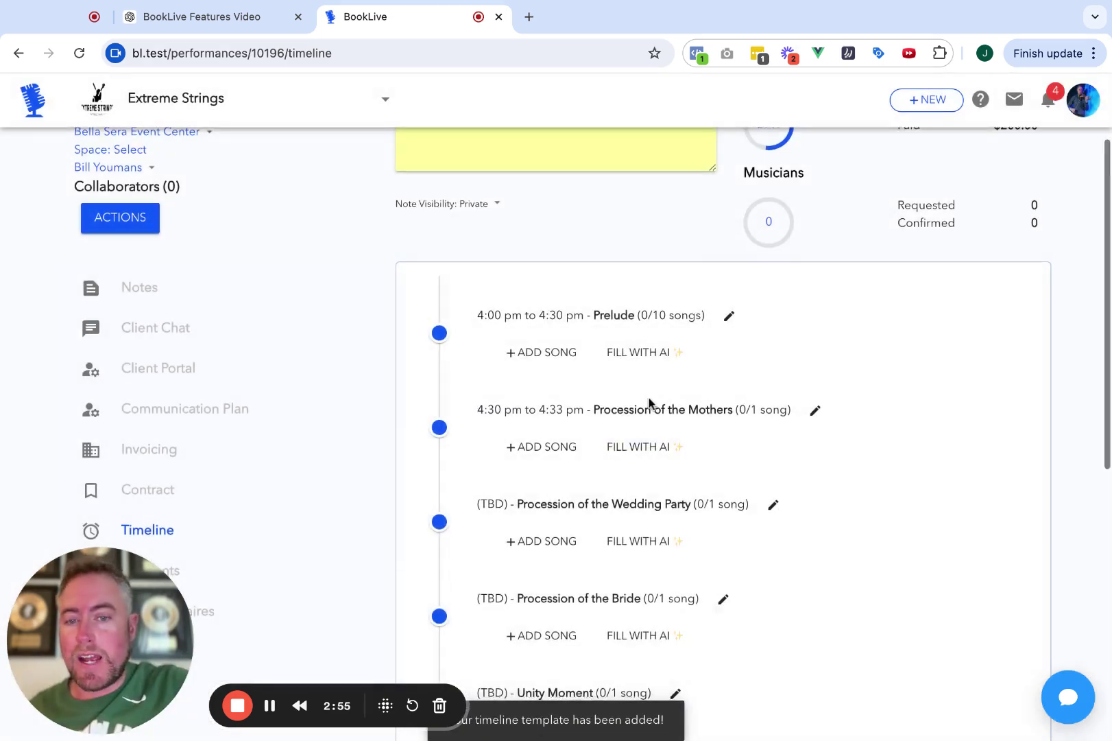
Review the ceremony events in the timeline, from Prelude to Postlude, and check which have set times or TBD.
scroll(584, 217, "down", 3)
scroll(583, 217, "up", 3)
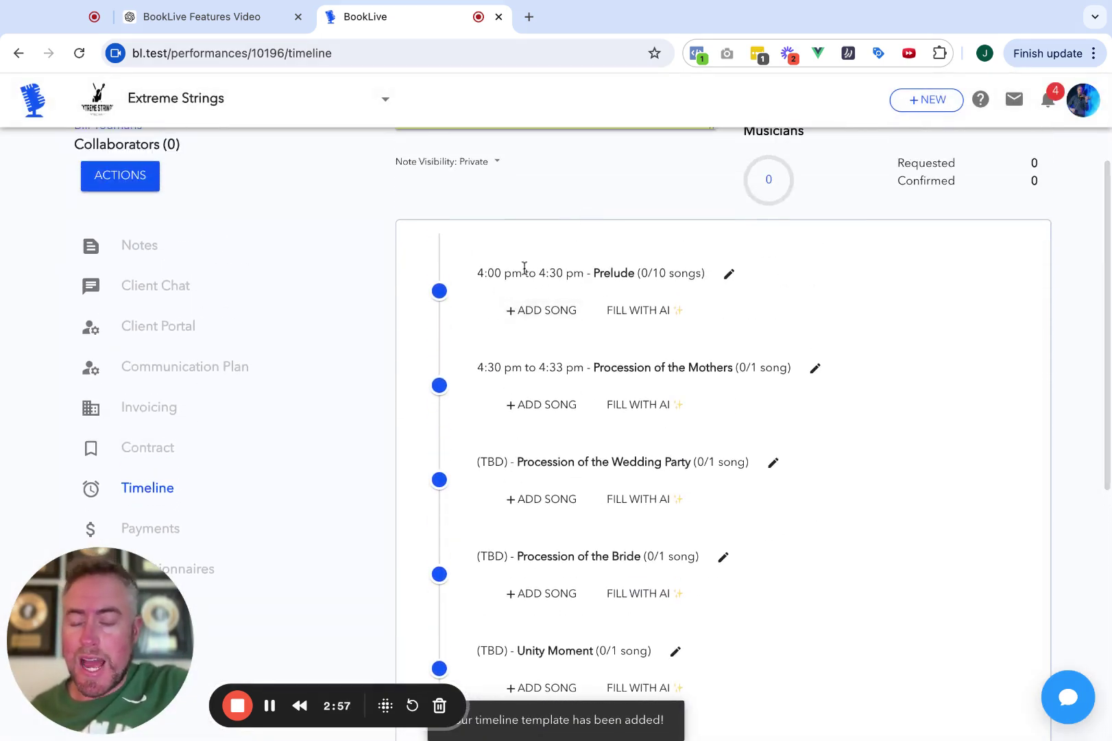
scroll(541, 291, "down", 3)
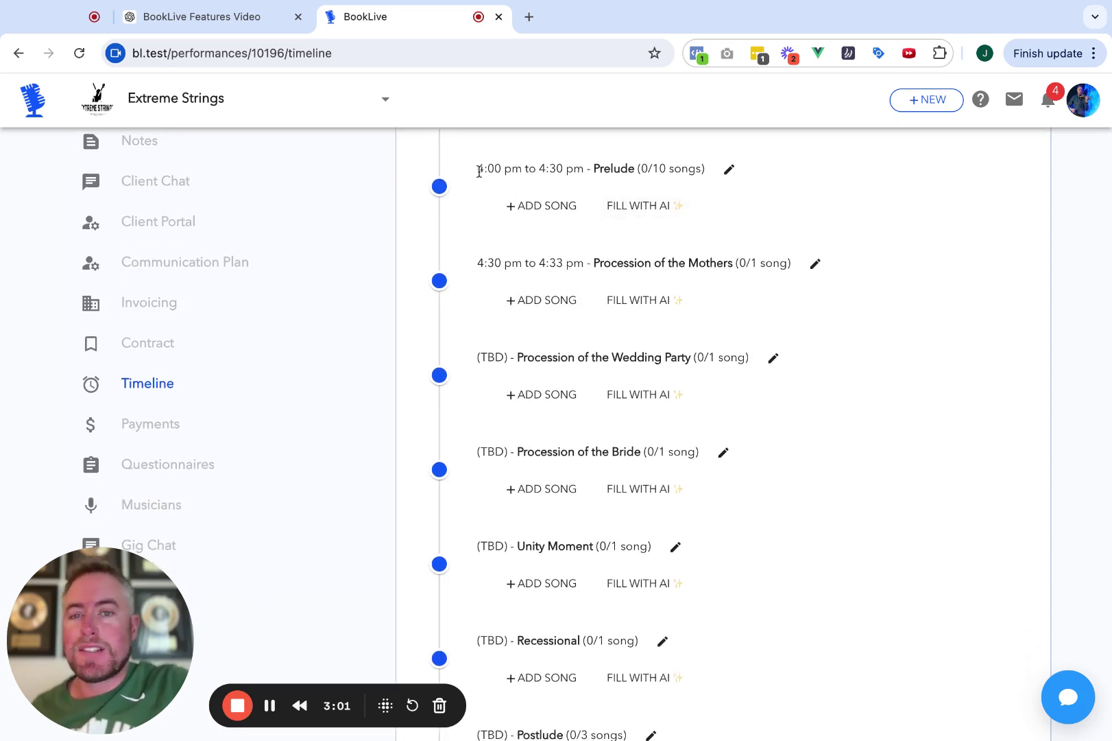
double_click(479, 170)
left_click(478, 262)
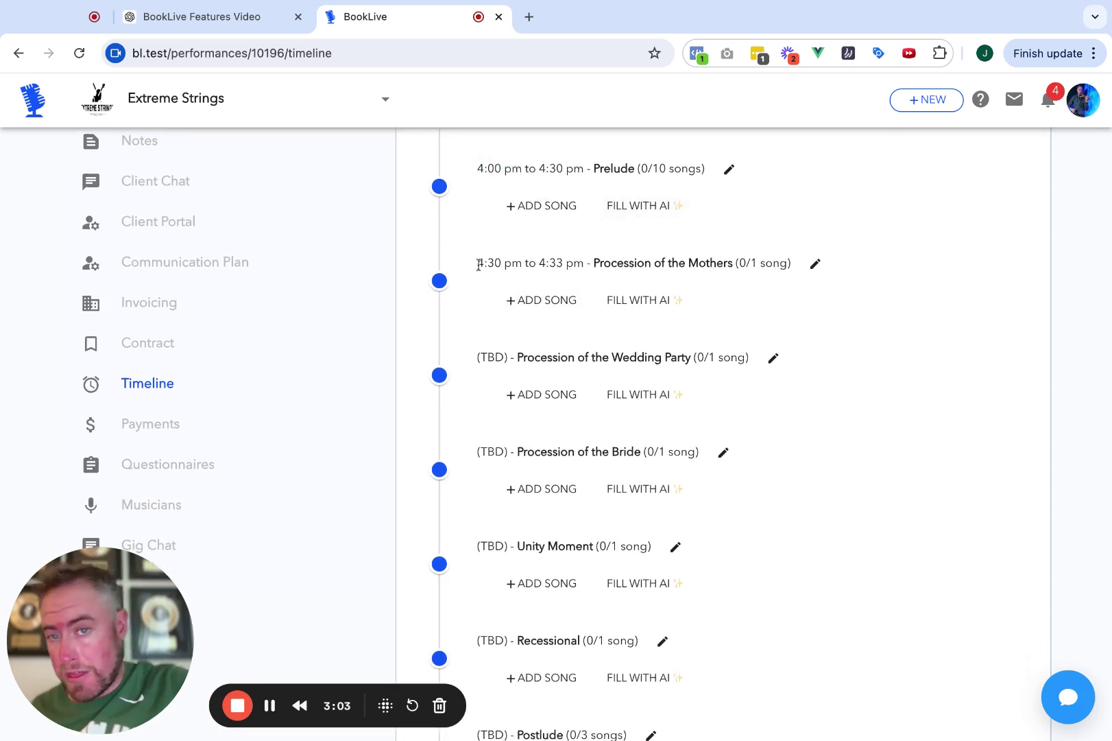
double_click(484, 263)
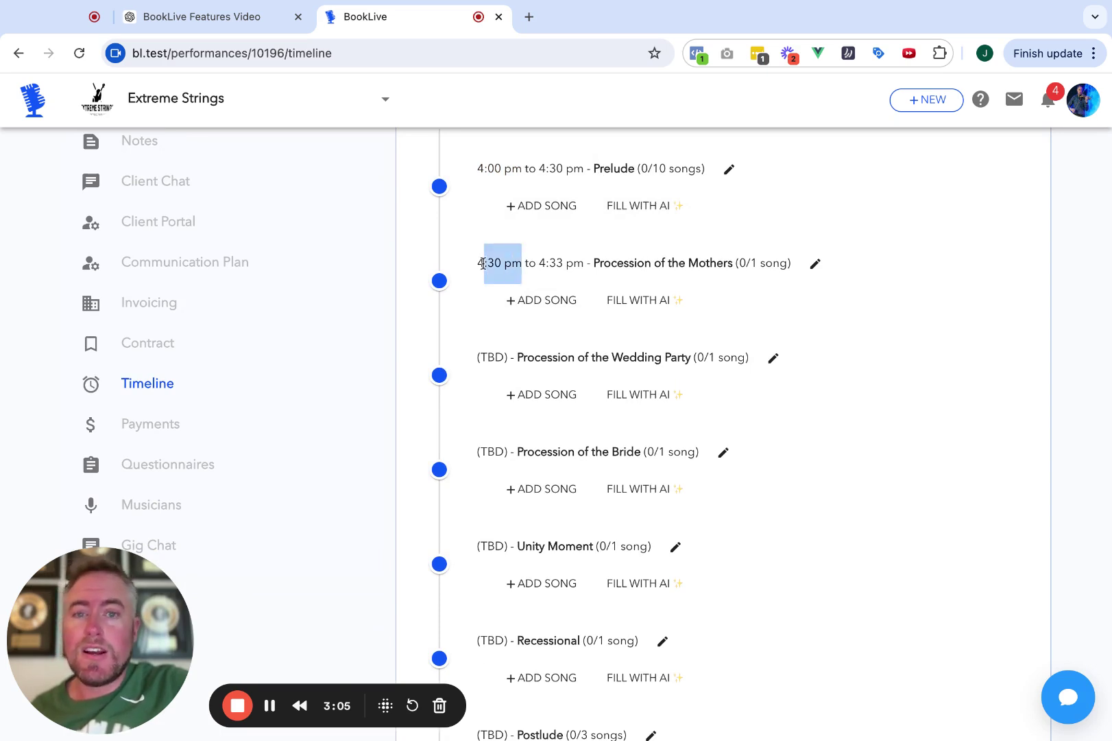
scroll(483, 263, "down", 1)
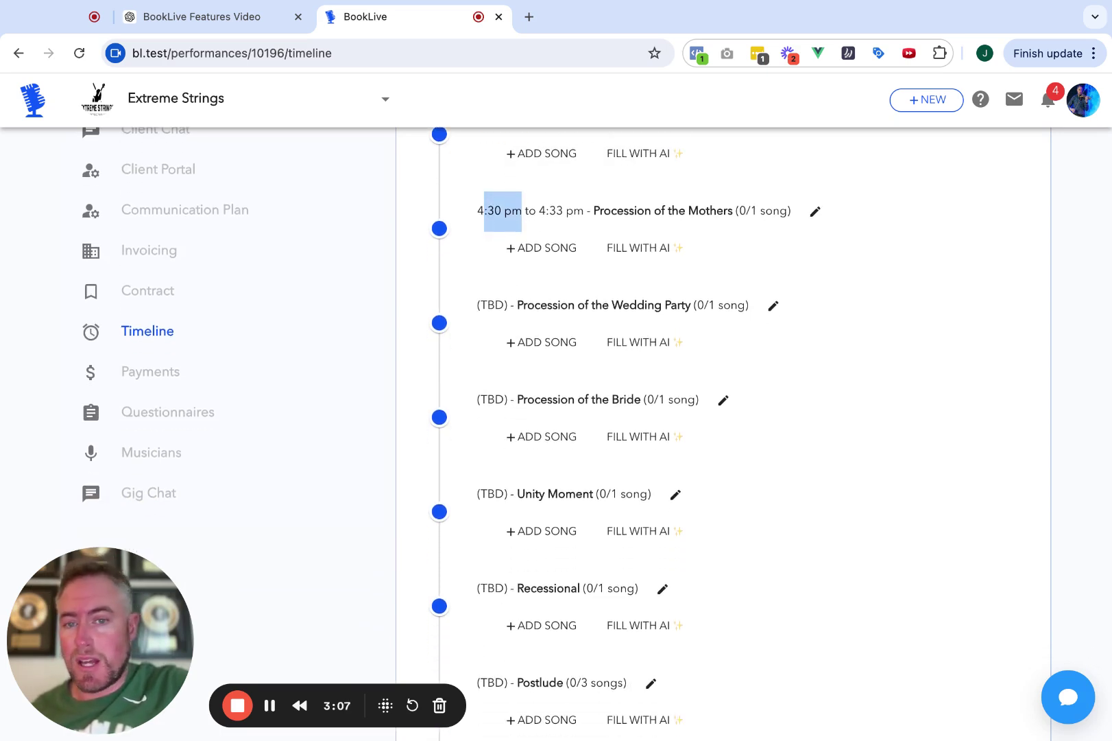
scroll(483, 308, "down", 1)
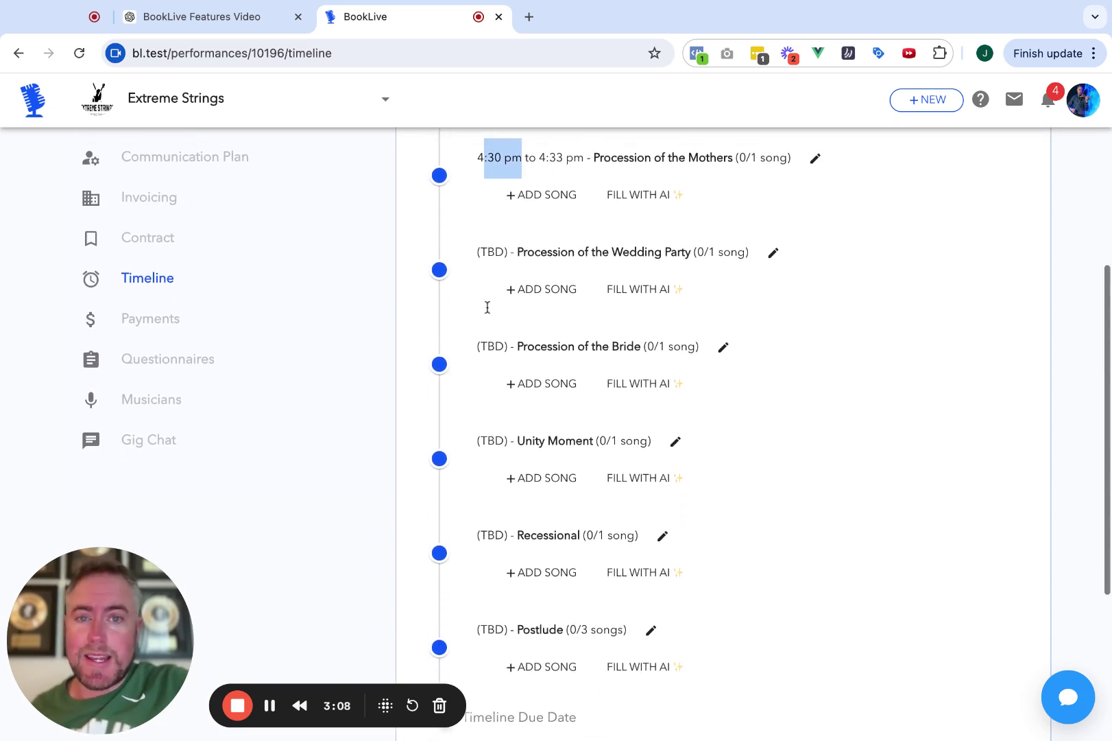
double_click(491, 244)
left_click(499, 251)
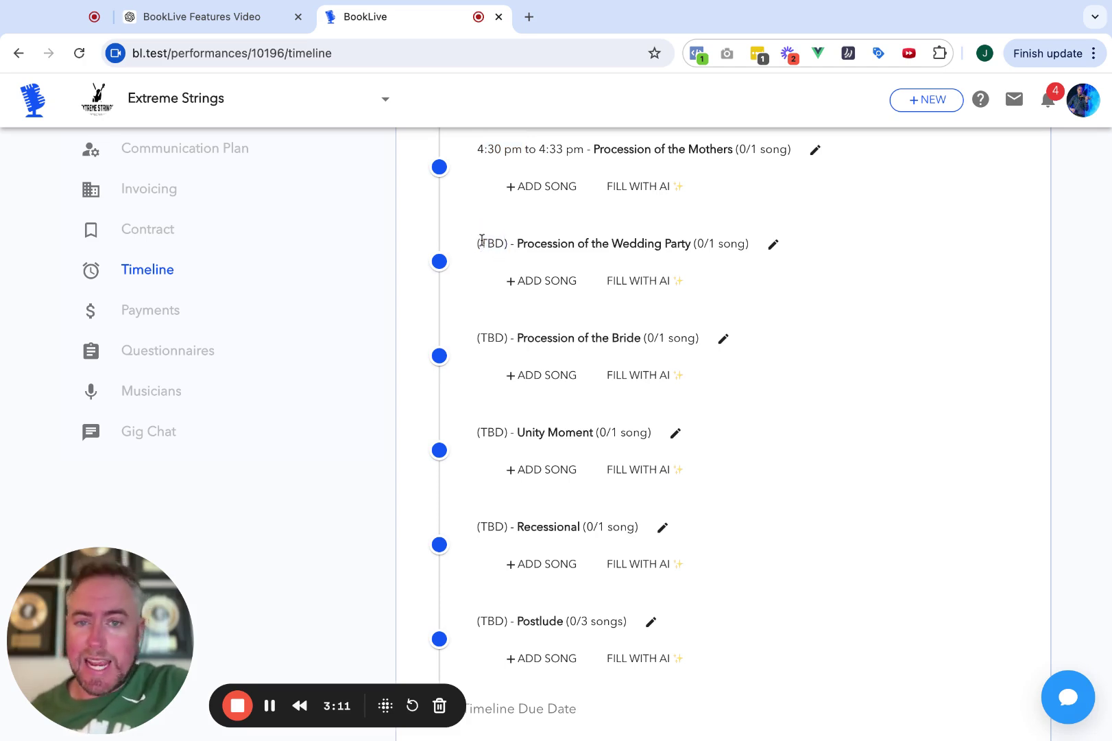
Check the start times of the Procession of the Wedding Party, Procession of the Bride and Unity Moment events in the timeline.
double_click(487, 241)
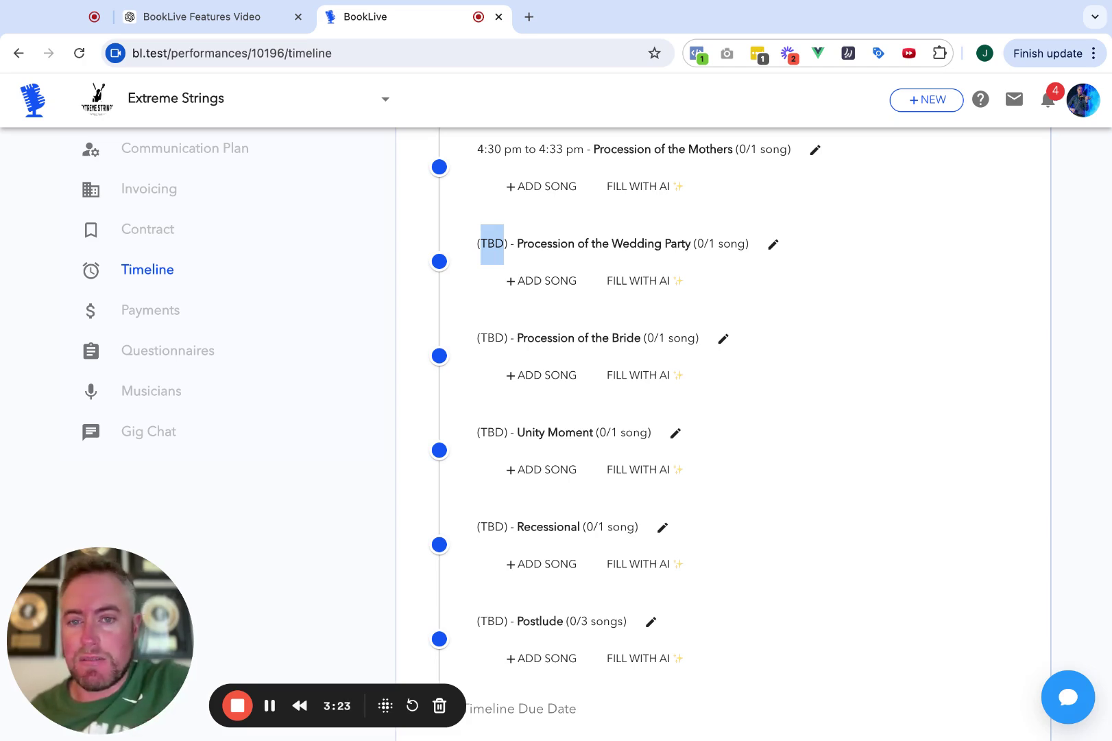
left_click(495, 244)
double_click(492, 336)
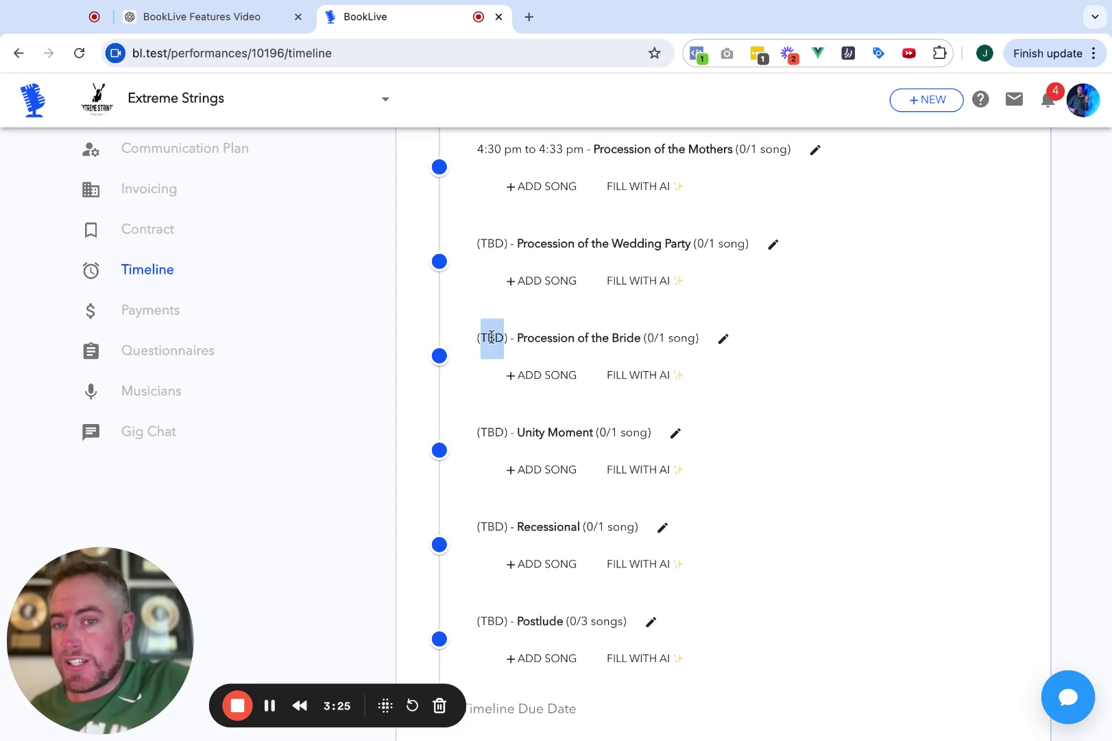
double_click(491, 430)
left_click(509, 429)
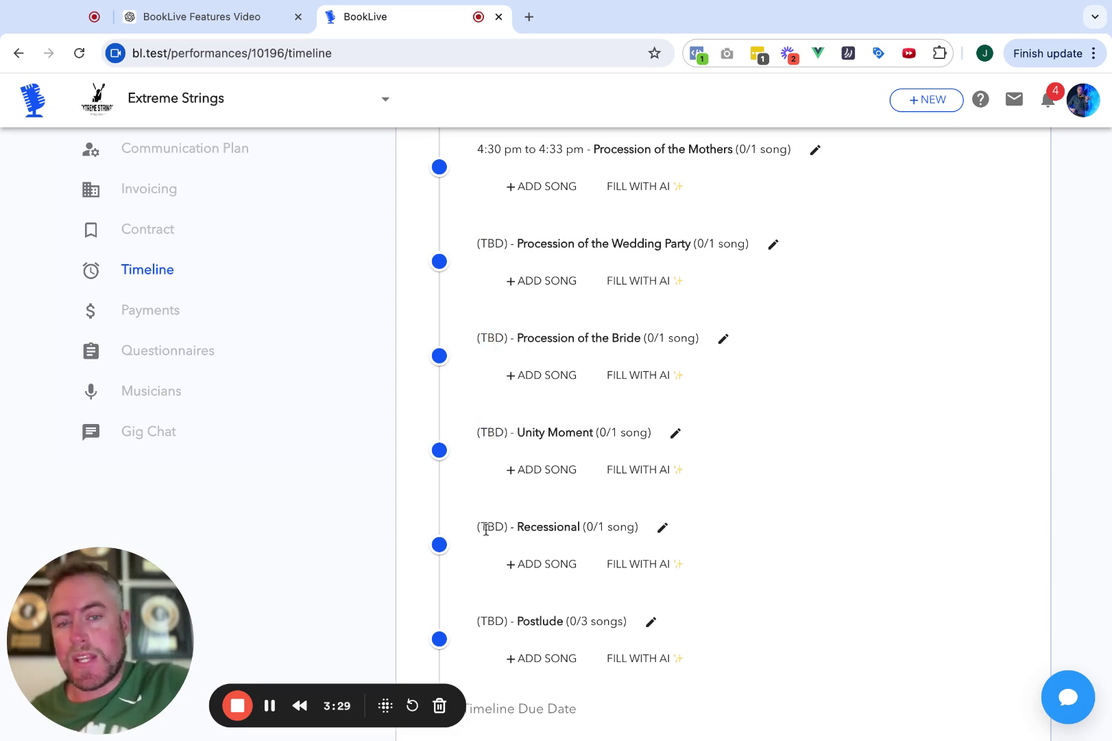
Apply the Full Catholic Wedding timeline template to the performance in place of the current ceremony events.
scroll(513, 632, "down", 5)
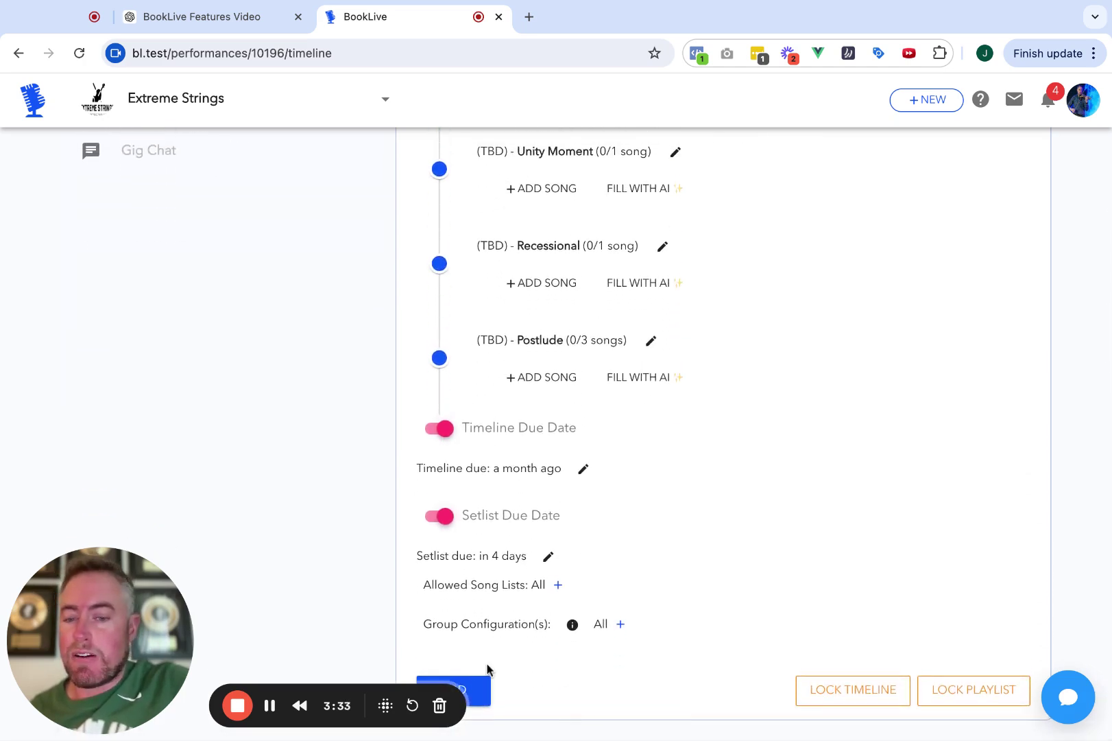
left_click(485, 699)
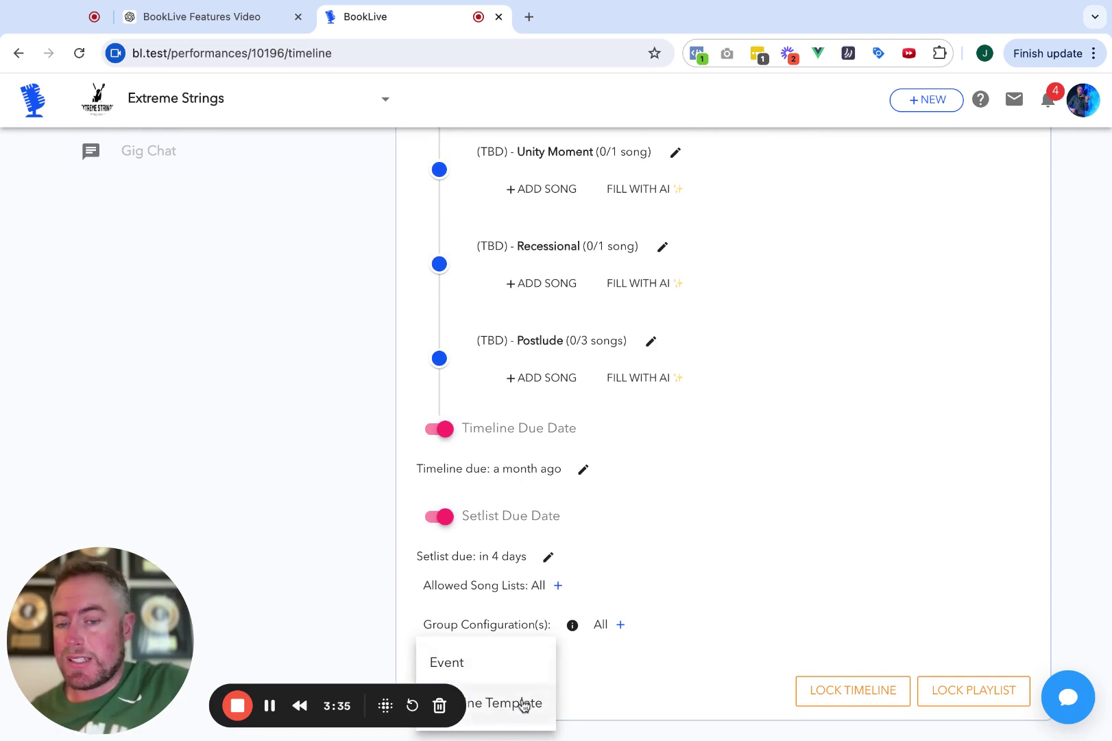
left_click(524, 704)
left_click(539, 368)
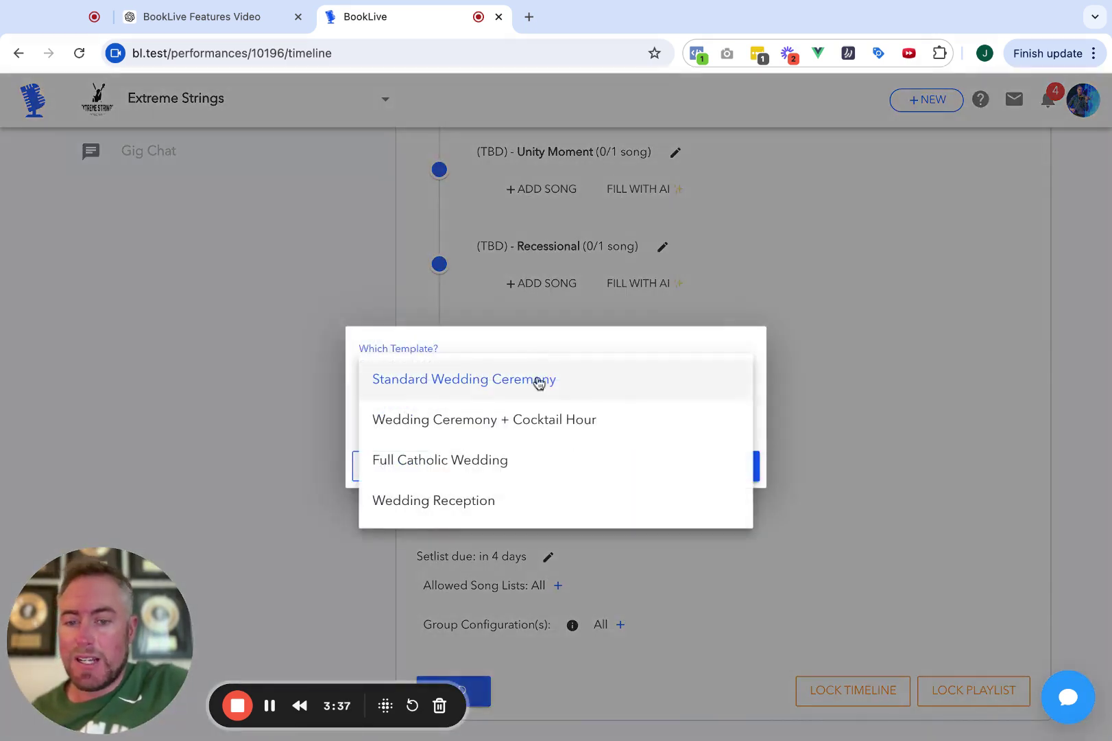
left_click(532, 473)
left_click(714, 464)
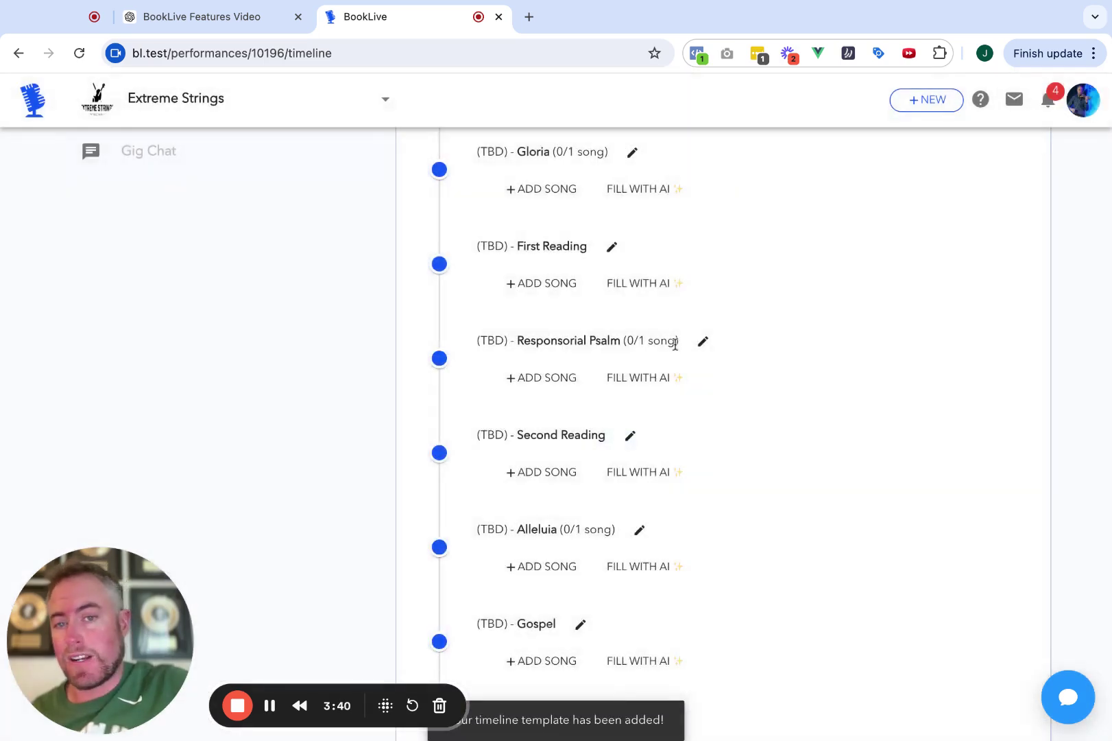
Review the Catholic wedding events in the timeline from Prelude through the readings and Communion to Postlude.
scroll(675, 344, "up", 8)
scroll(676, 345, "down", 2)
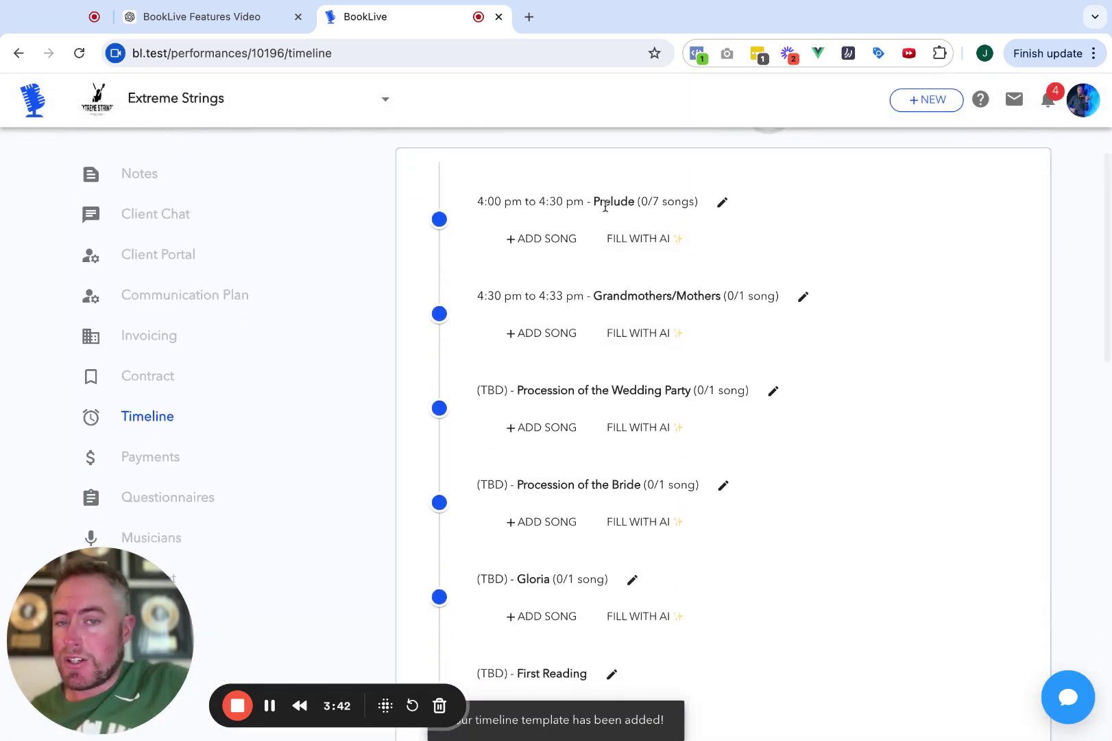
scroll(597, 326, "down", 3)
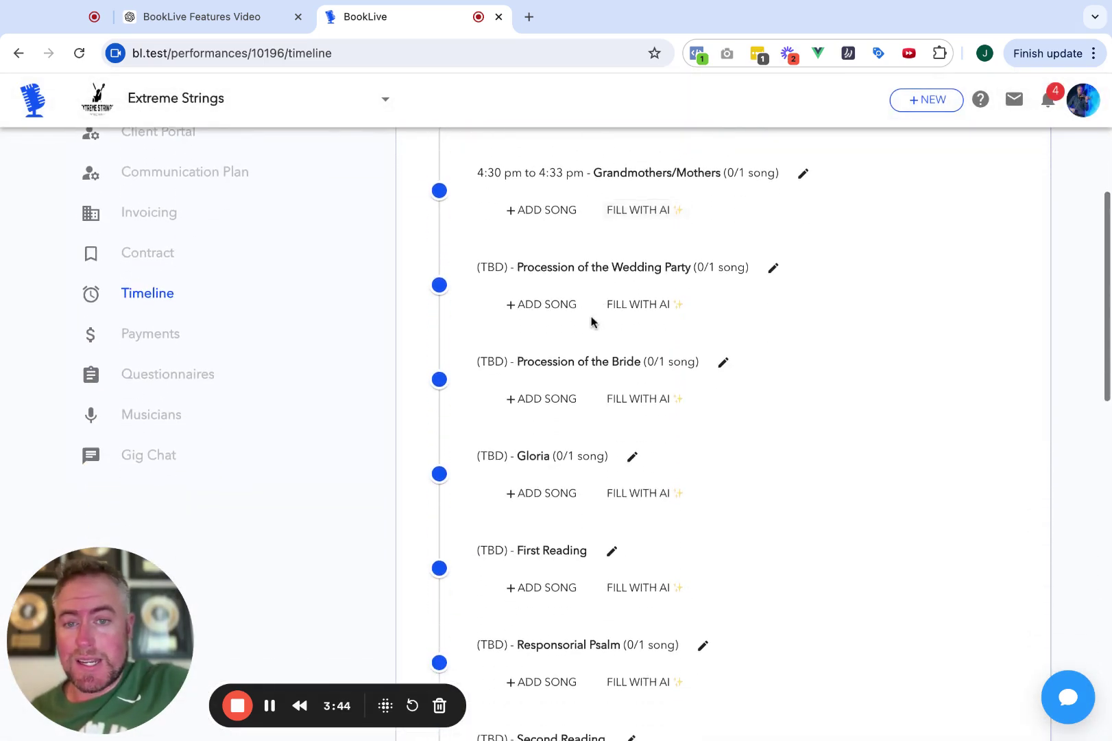
scroll(593, 322, "down", 5)
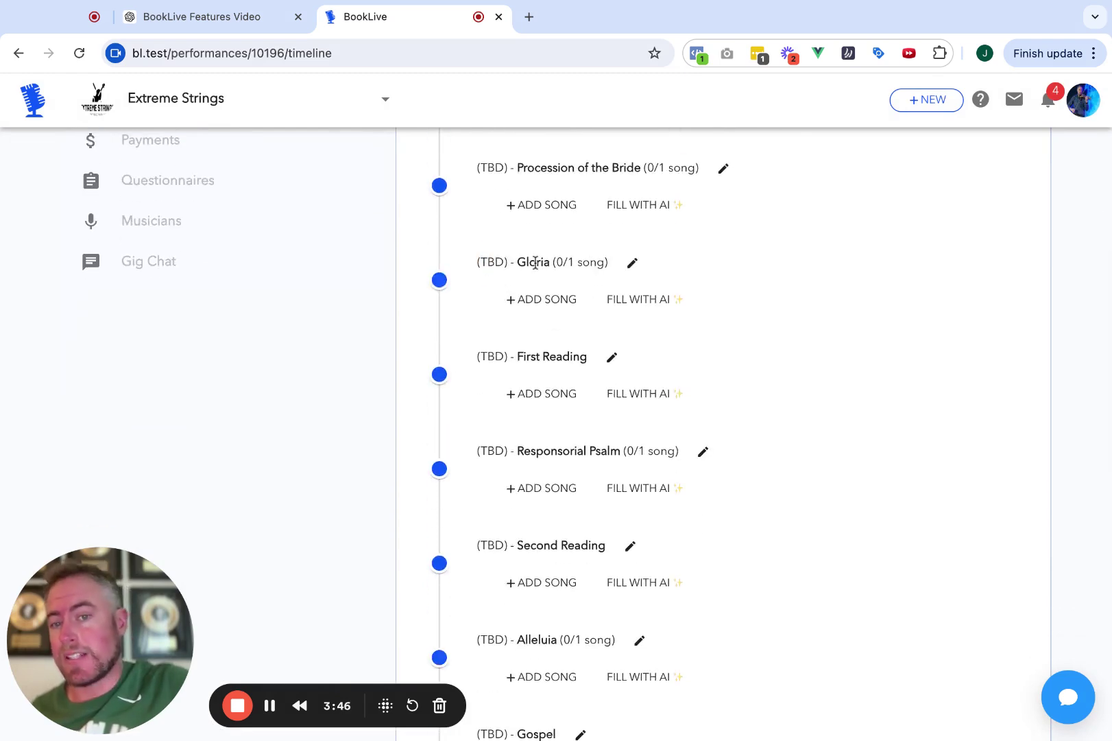
scroll(541, 341, "down", 8)
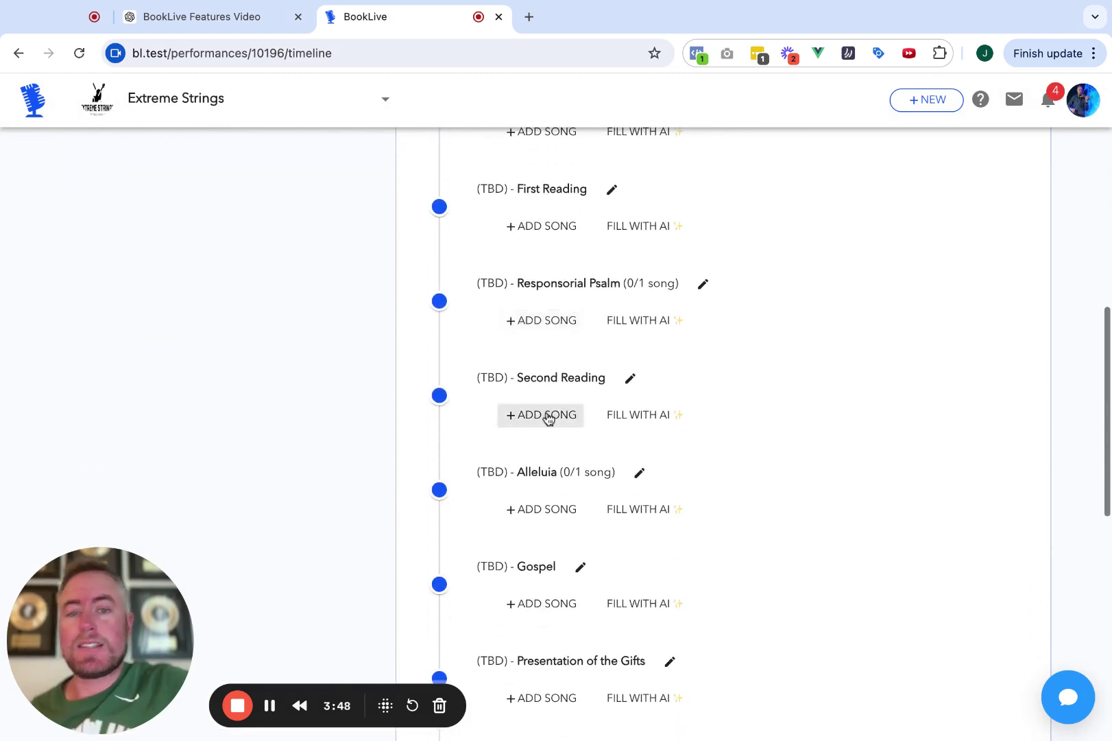
scroll(548, 418, "down", 13)
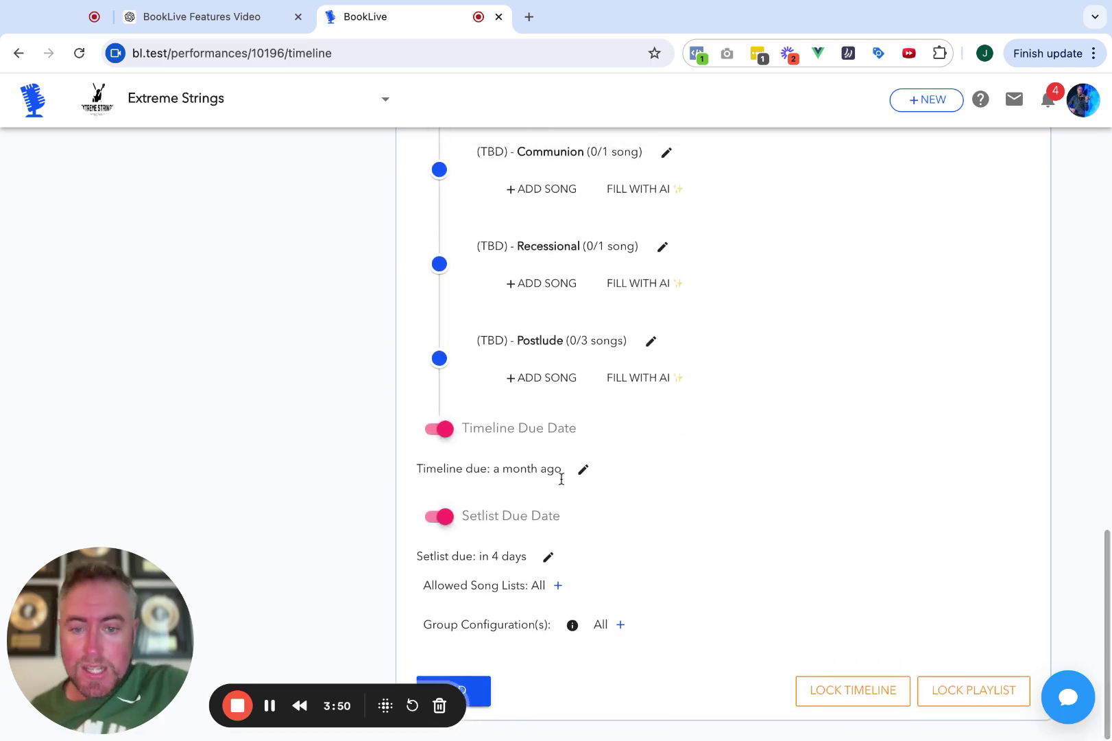
View the song selection options for the Responsorial Psalm event and close them without adding a song.
scroll(573, 508, "up", 20)
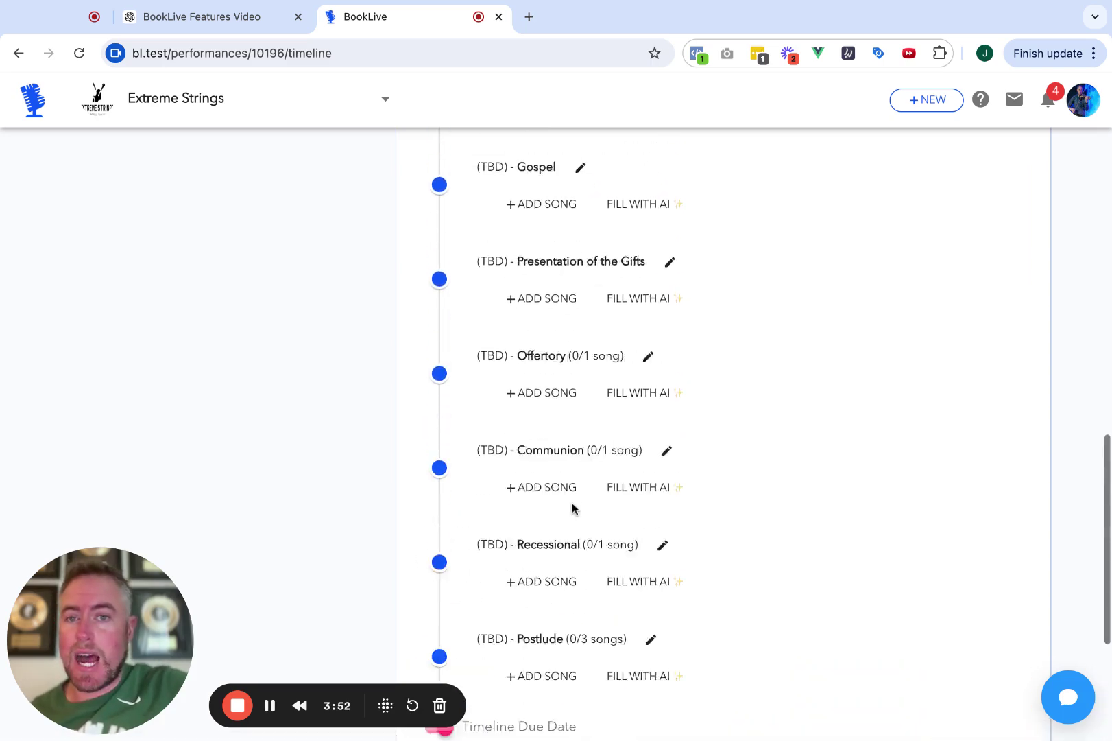
left_click(501, 394)
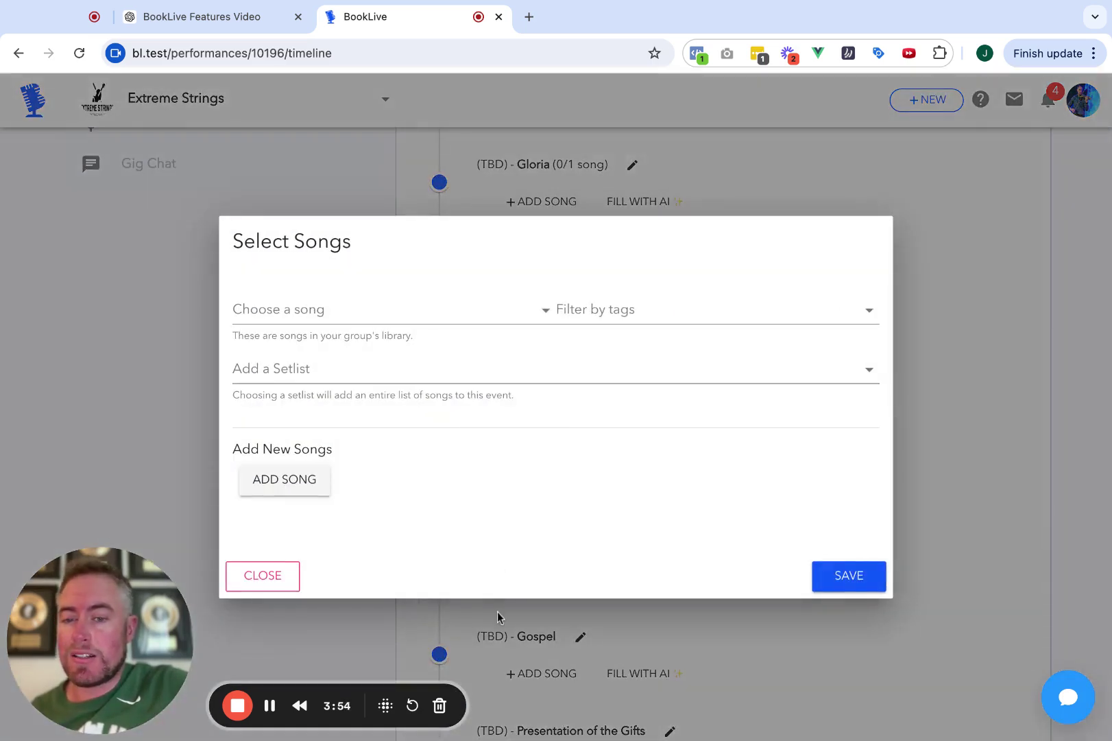
left_click(251, 570)
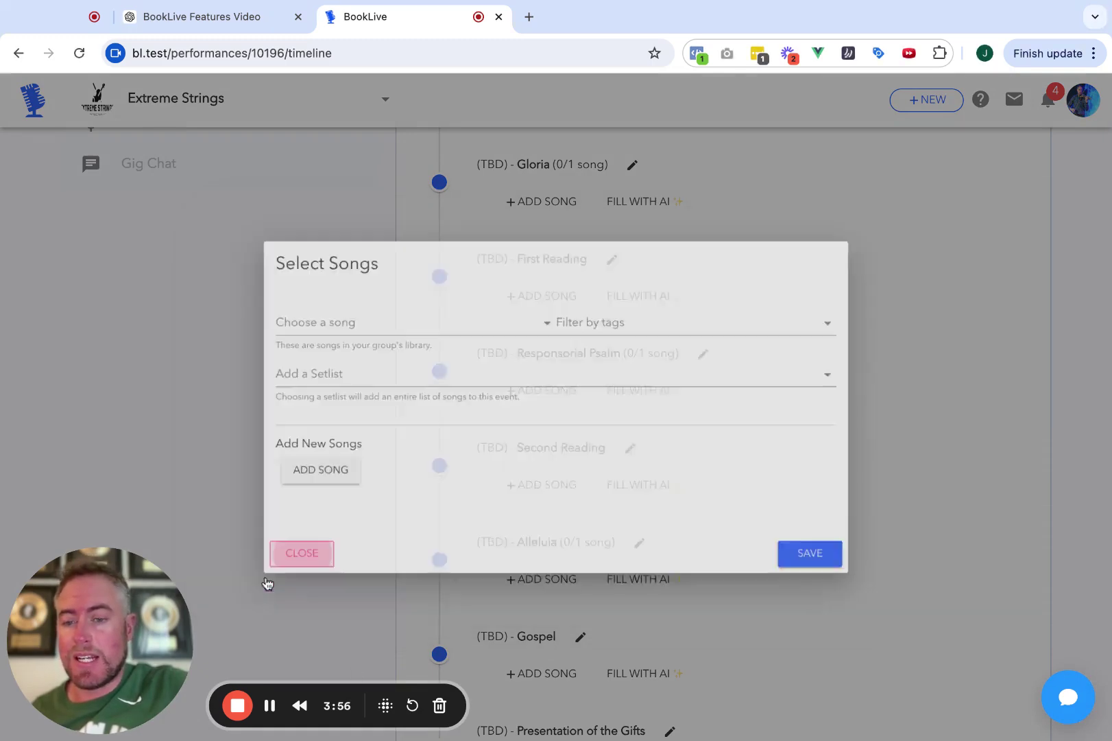